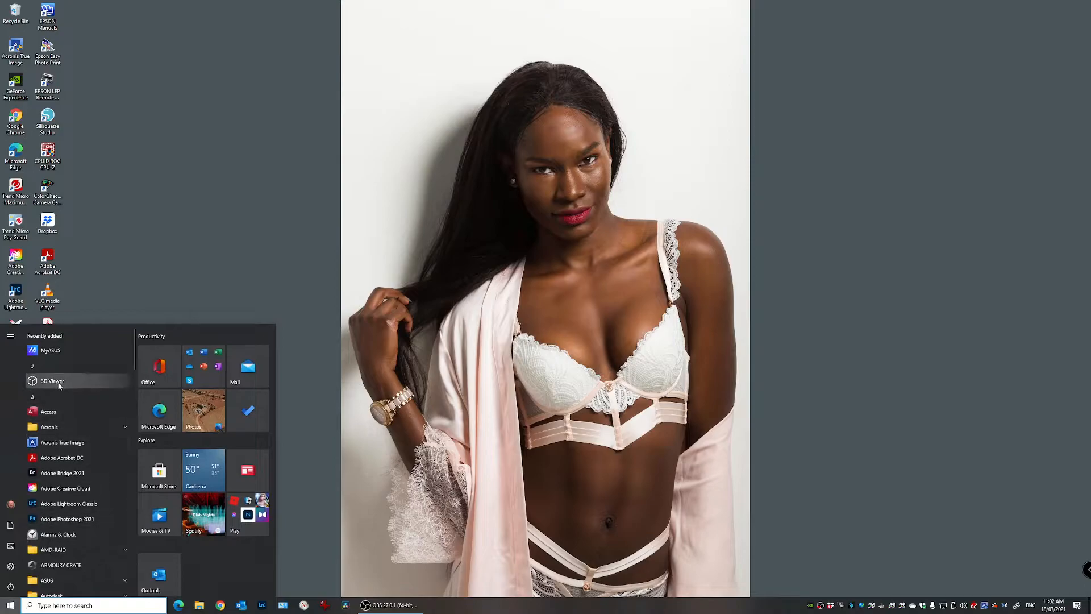
- Launch Adobe Photoshop 2021 and Silhouette Studio
{"action": "scroll", "coordinate": [63, 508], "scroll_direction": "down", "scroll_amount": 1}
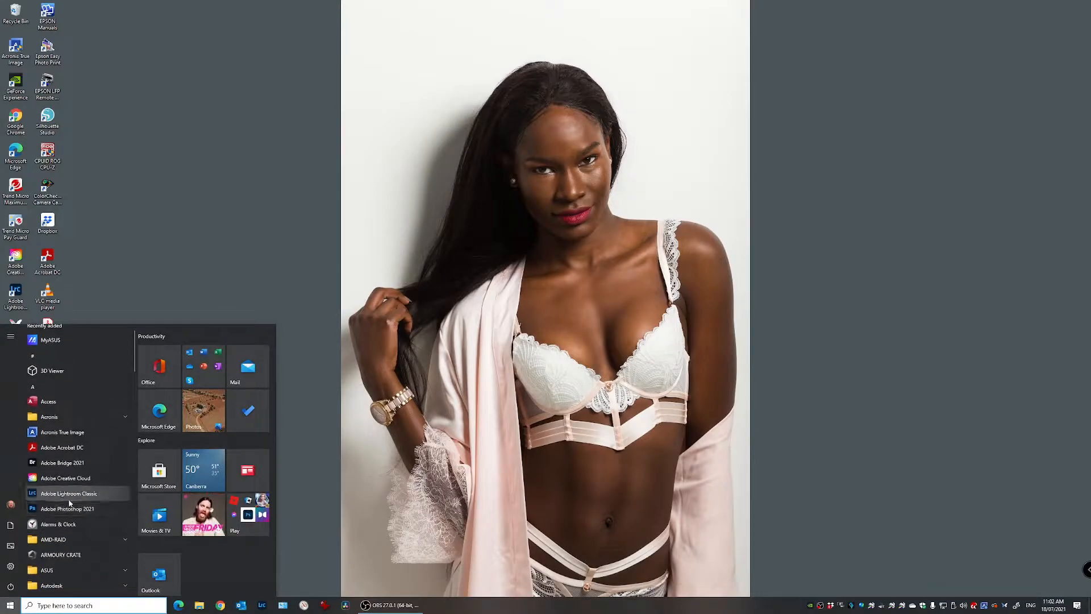
{"action": "left_click", "coordinate": [73, 509]}
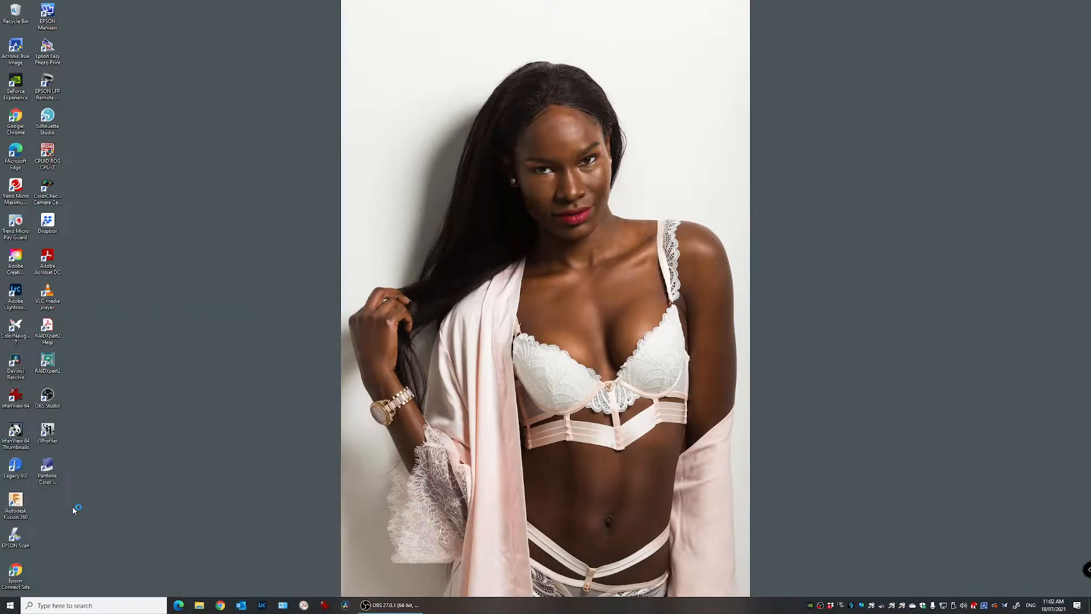
{"action": "left_click", "coordinate": [11, 603]}
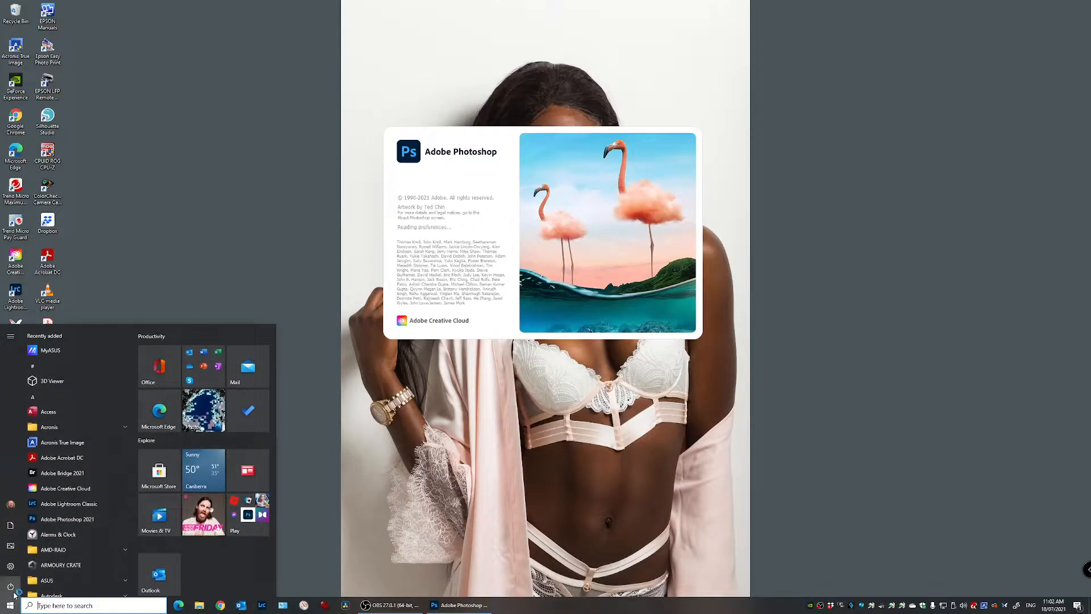
{"action": "mouse_move", "coordinate": [14, 591]}
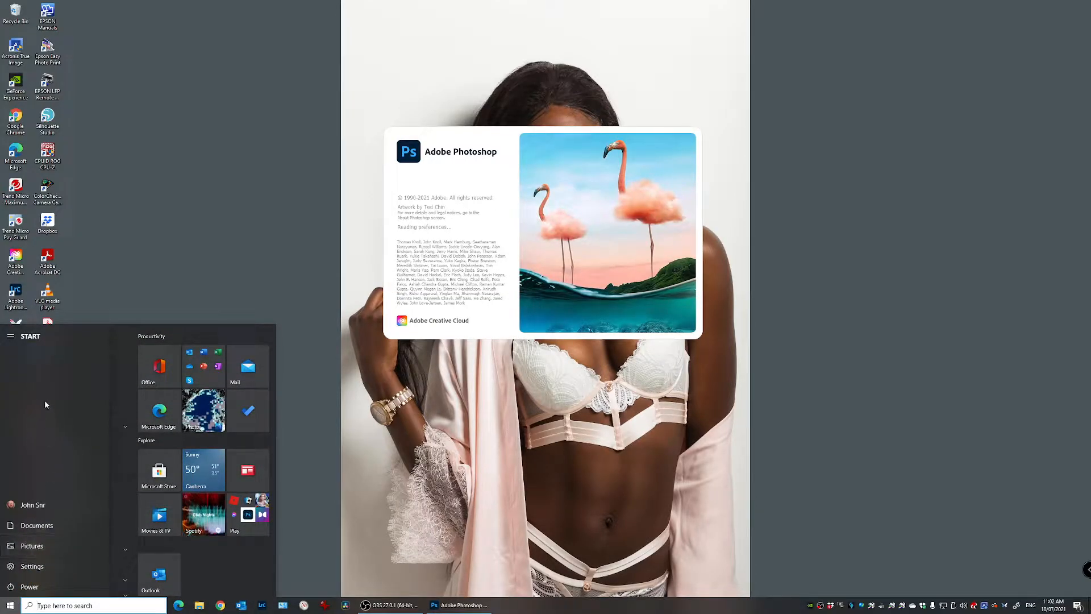
{"action": "left_click", "coordinate": [11, 337]}
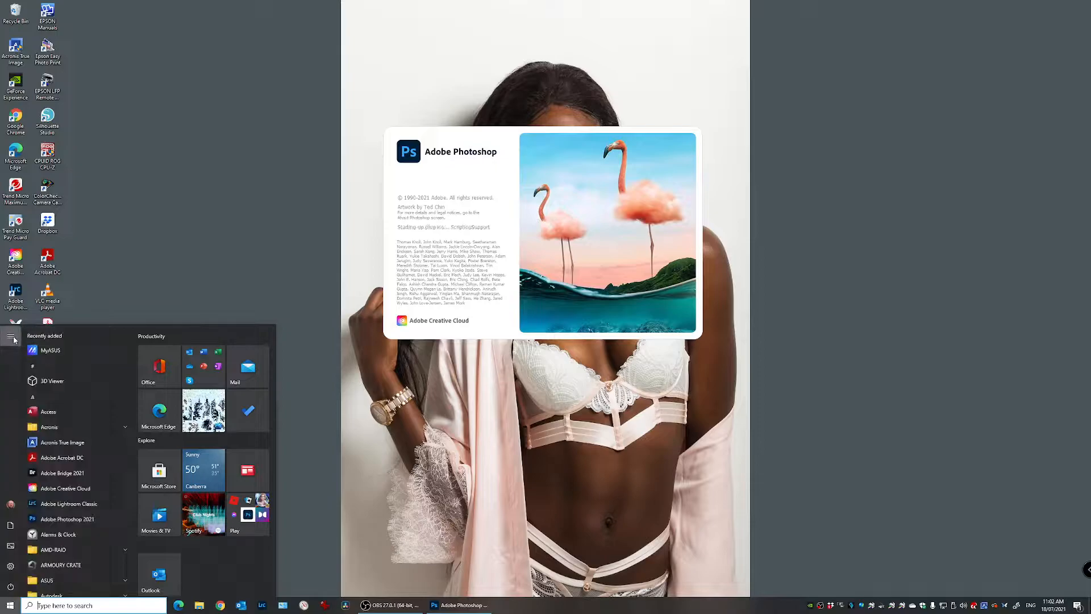
{"action": "scroll", "coordinate": [53, 520], "scroll_direction": "down", "scroll_amount": 10}
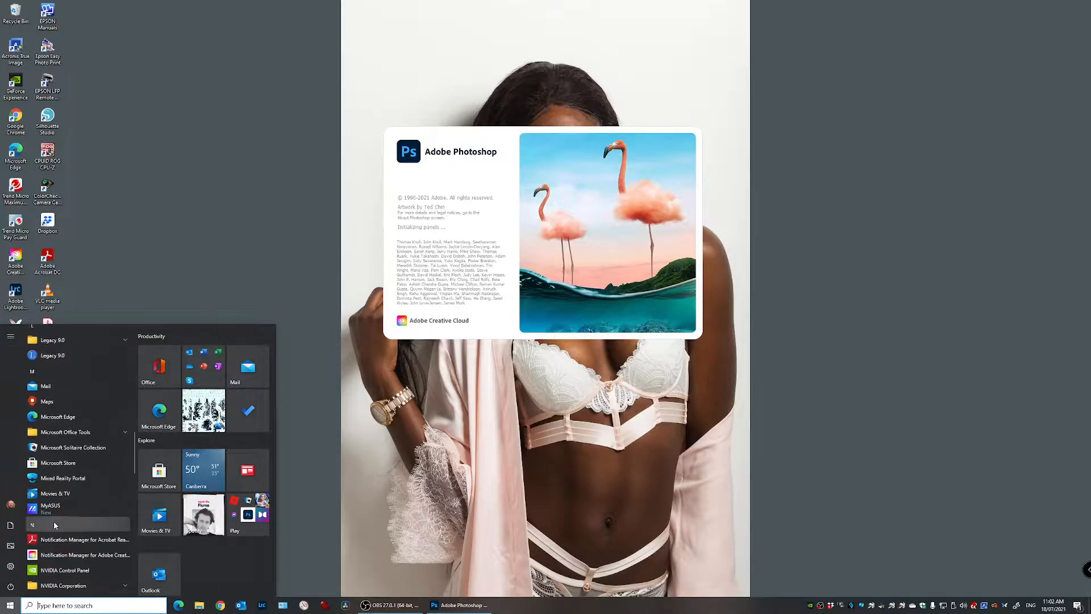
{"action": "scroll", "coordinate": [53, 521], "scroll_direction": "down", "scroll_amount": 5}
{"action": "left_click", "coordinate": [60, 509]}
{"action": "left_click", "coordinate": [65, 524]}
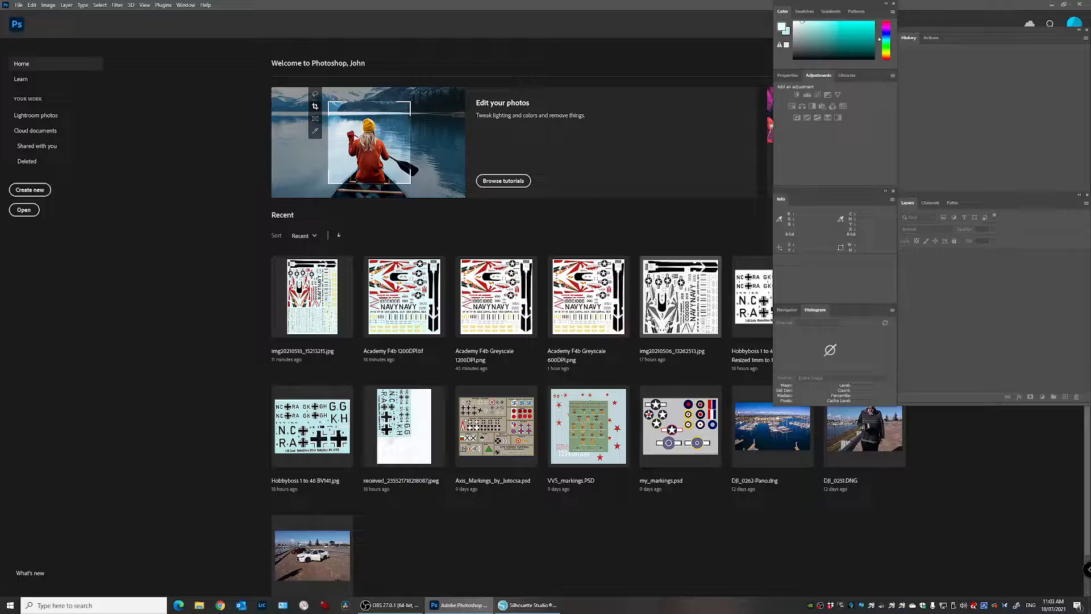
- Switch to Silhouette Studio and check the media size setting in the page setup without changing it
{"action": "left_click", "coordinate": [534, 607]}
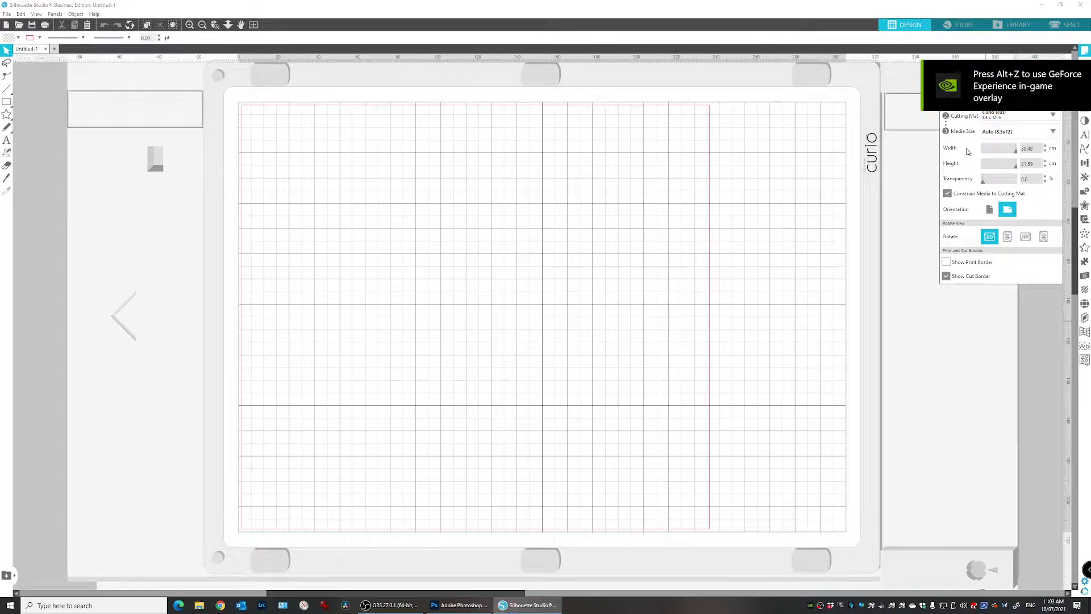
{"action": "left_click", "coordinate": [1015, 133]}
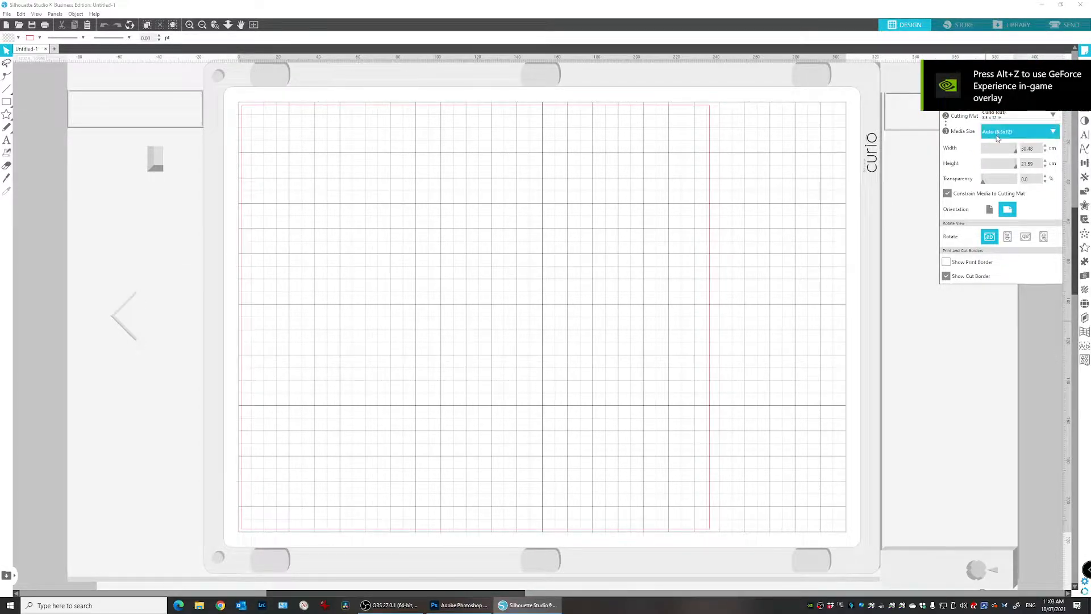
{"action": "left_click", "coordinate": [1014, 131]}
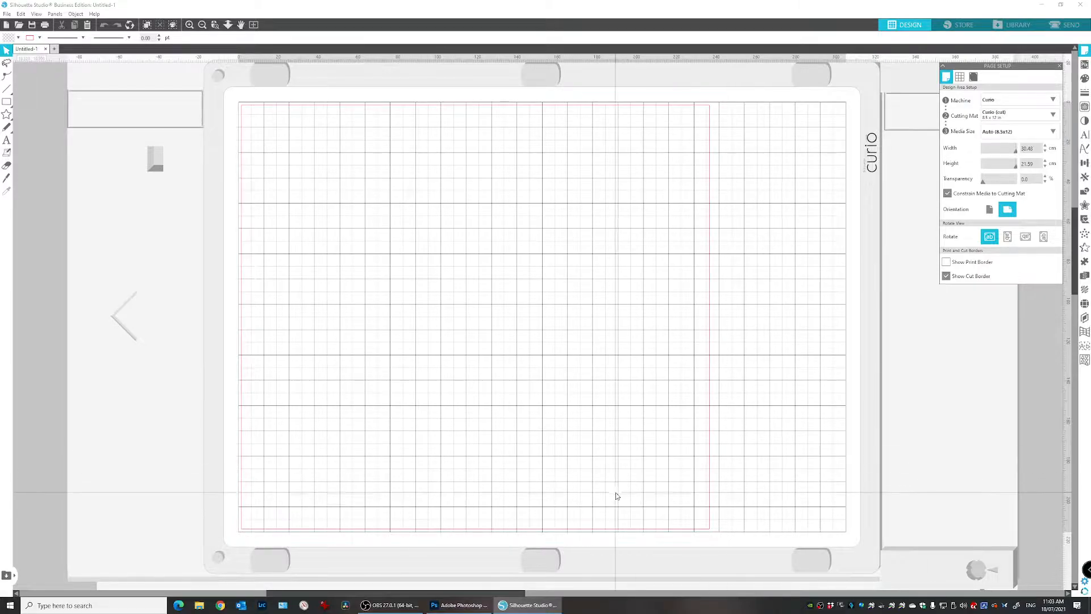
- Switch to Photoshop and open the recent file img20210518_15213215.jpg
{"action": "left_click", "coordinate": [466, 606]}
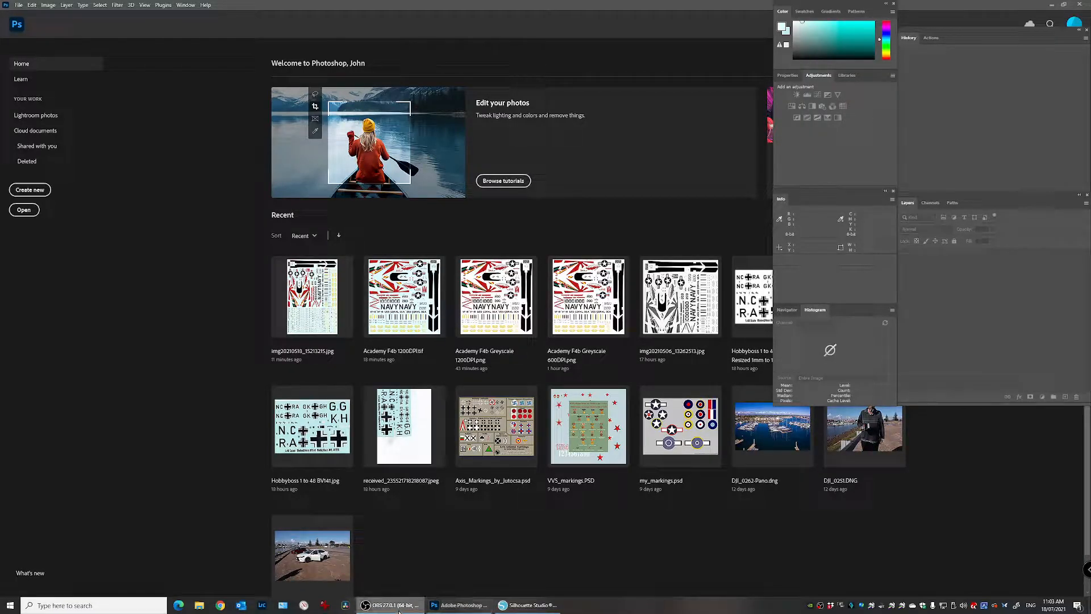
{"action": "mouse_move", "coordinate": [466, 608]}
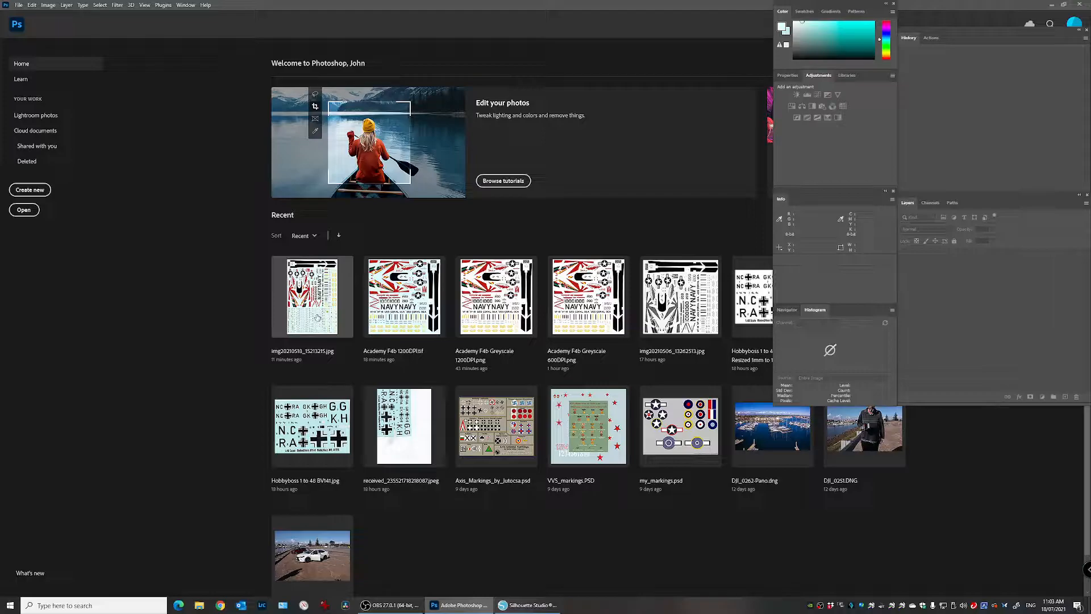
{"action": "left_click", "coordinate": [317, 315]}
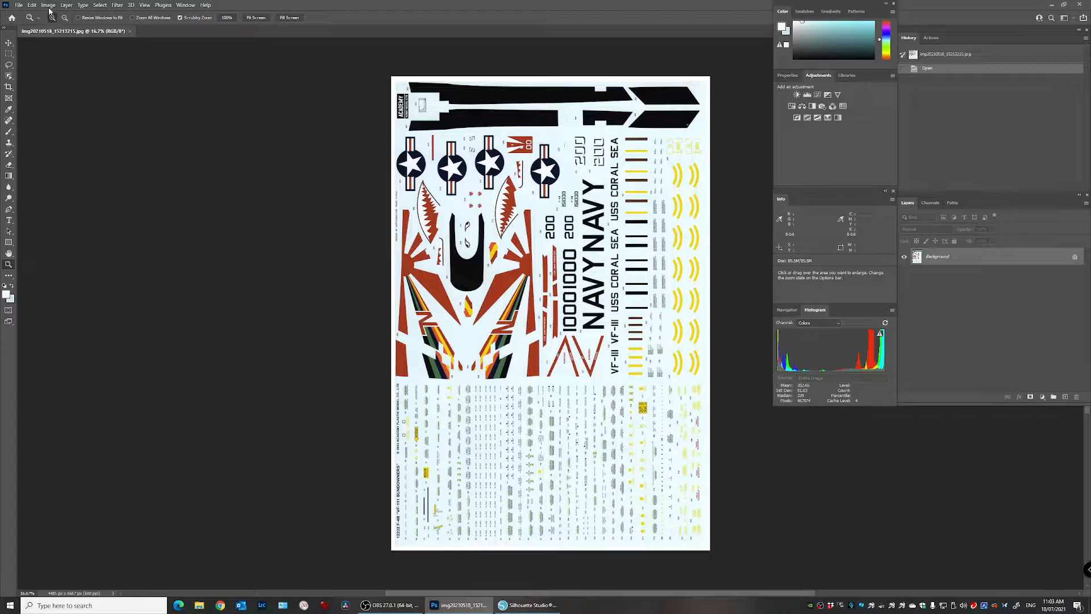
- Crop the scan to a rectangular selection around the large decals in its upper part, about 4385 by 4252 px
{"action": "left_click", "coordinate": [8, 53]}
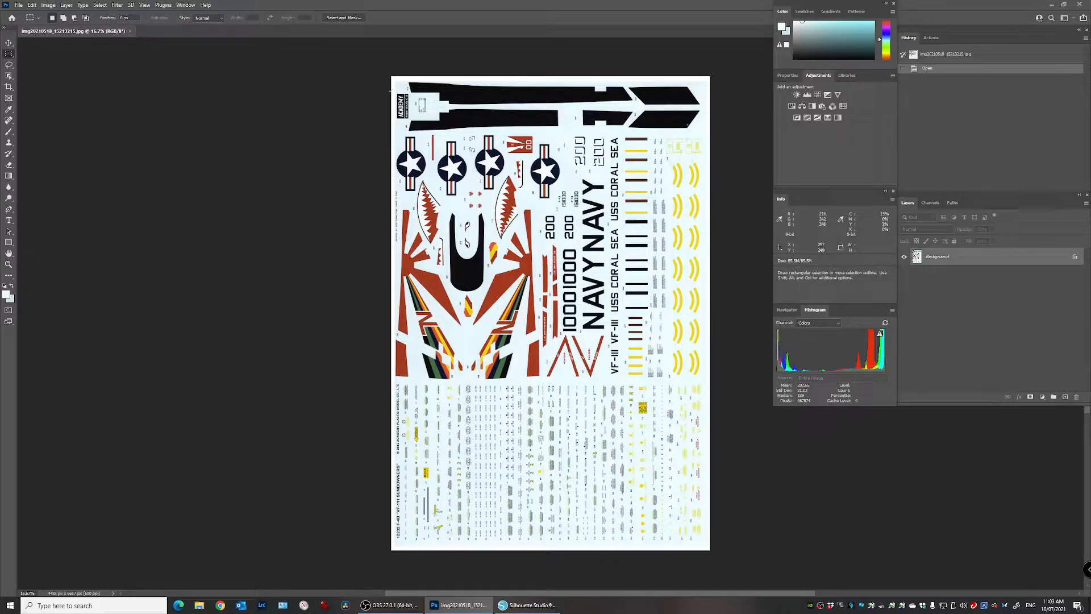
{"action": "left_click_drag", "start_coordinate": [392, 79], "coordinate": [705, 383]}
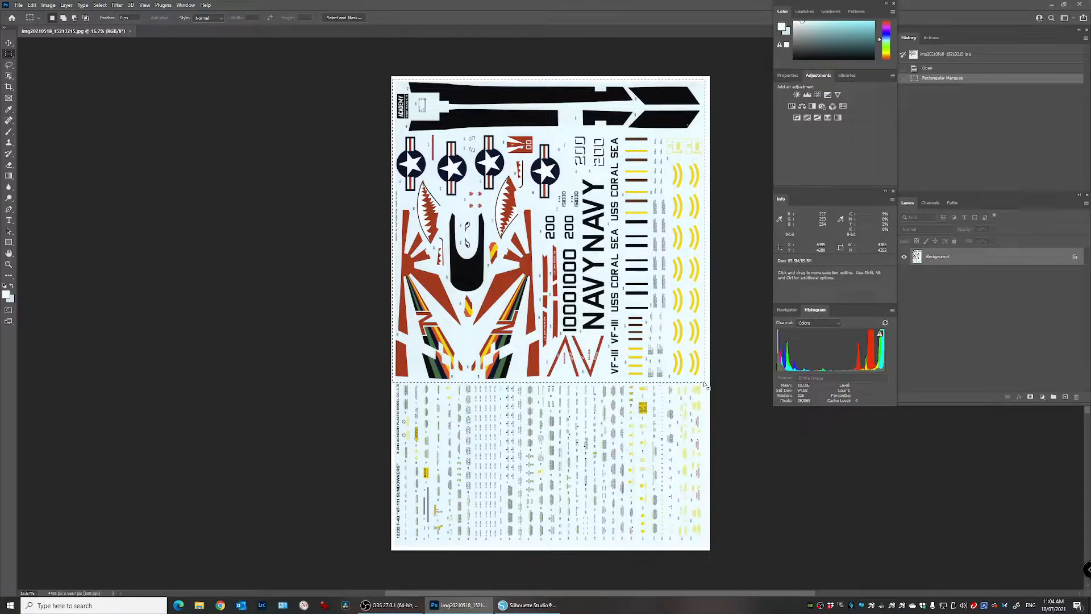
{"action": "left_click", "coordinate": [32, 6]}
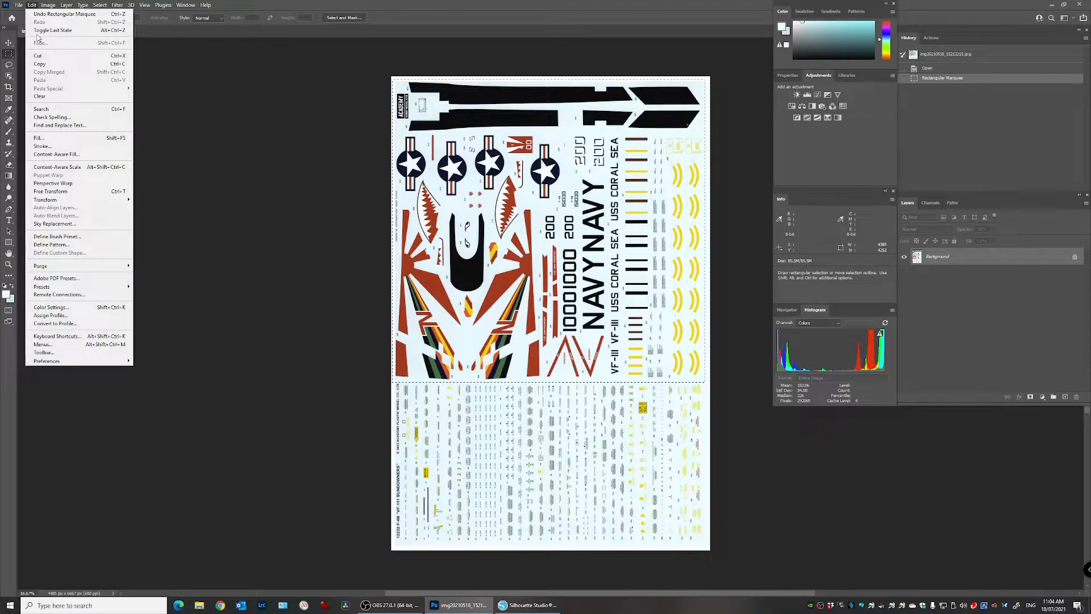
{"action": "mouse_move", "coordinate": [48, 5]}
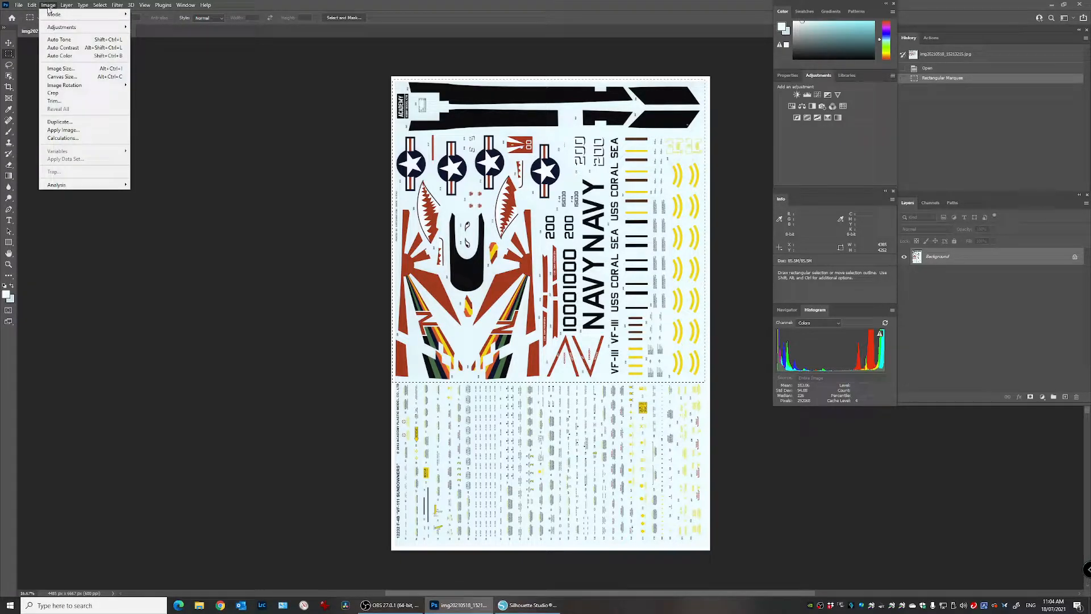
{"action": "left_click", "coordinate": [64, 93]}
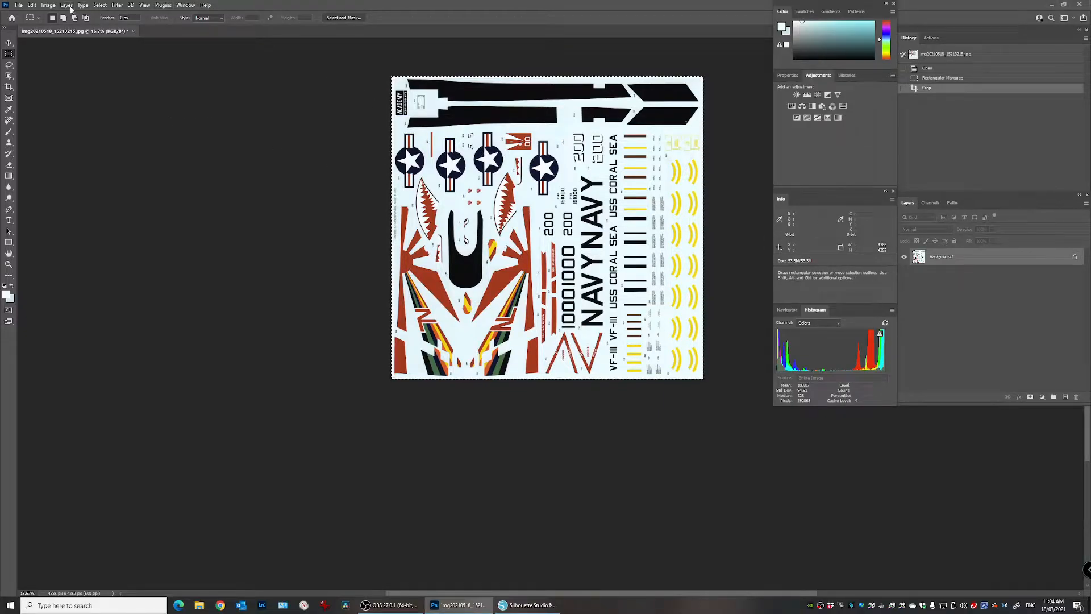
- Rotate the whole image 90 degrees clockwise
{"action": "left_click", "coordinate": [48, 5]}
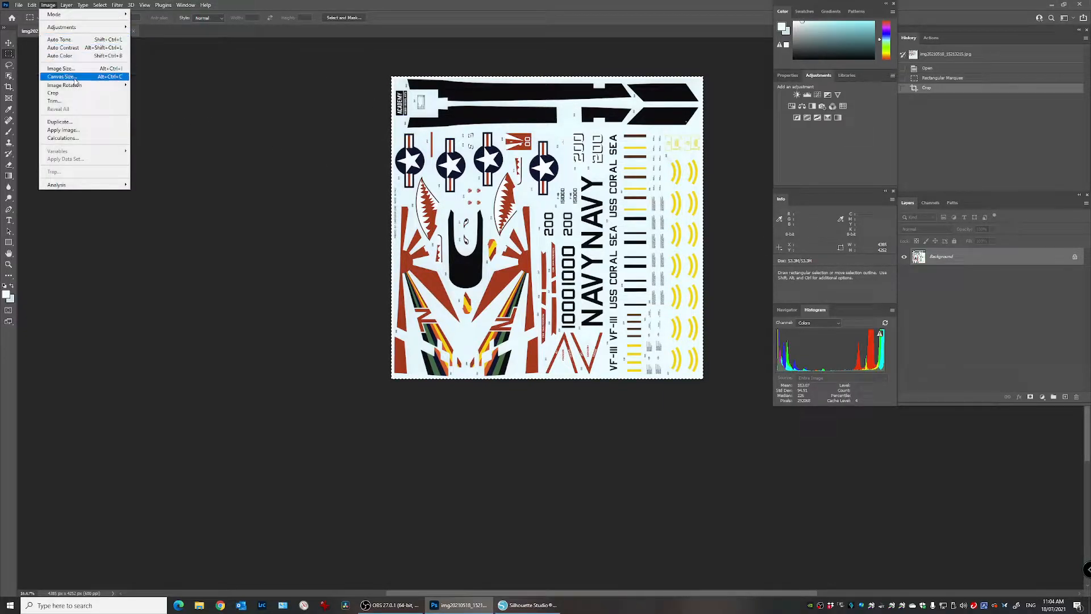
{"action": "mouse_move", "coordinate": [83, 85]}
{"action": "left_click", "coordinate": [165, 95]}
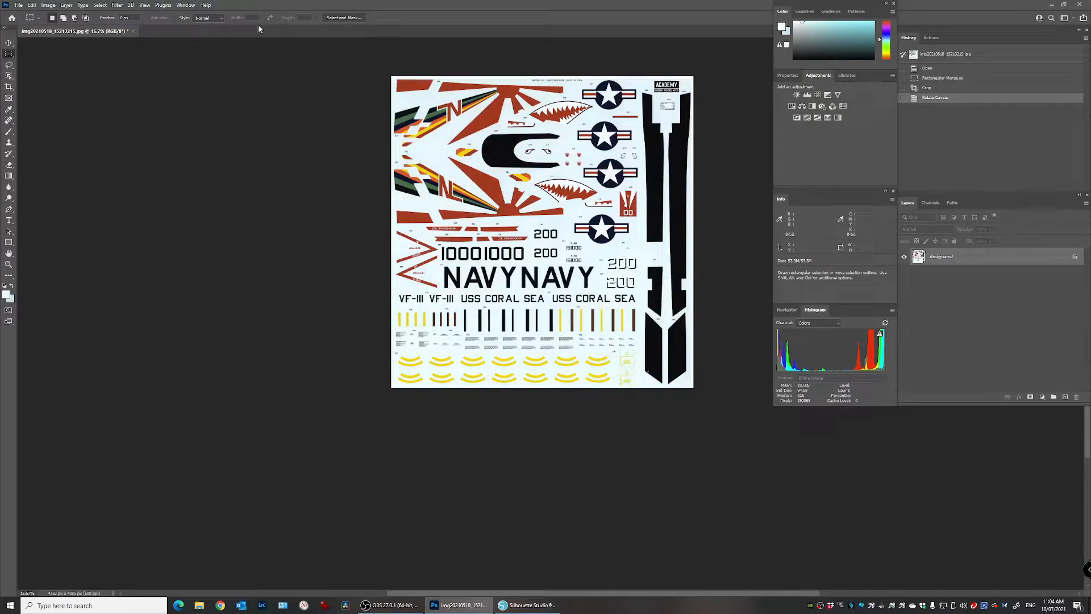
- Resample the image to a resolution of 1200 pixels/inch, keeping its physical width and height
{"action": "left_click", "coordinate": [48, 5]}
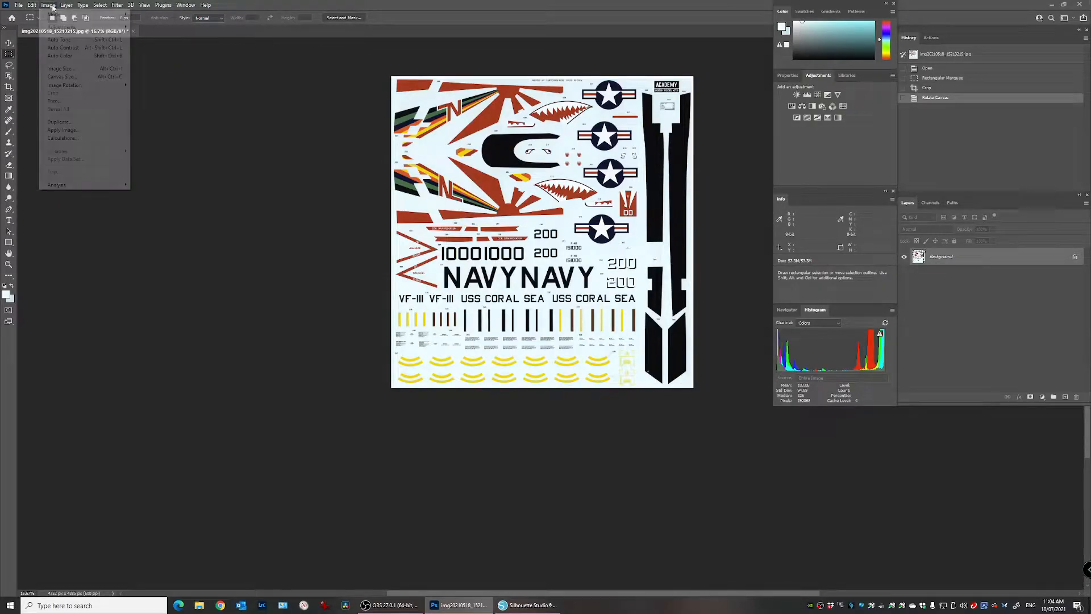
{"action": "mouse_move", "coordinate": [64, 87]}
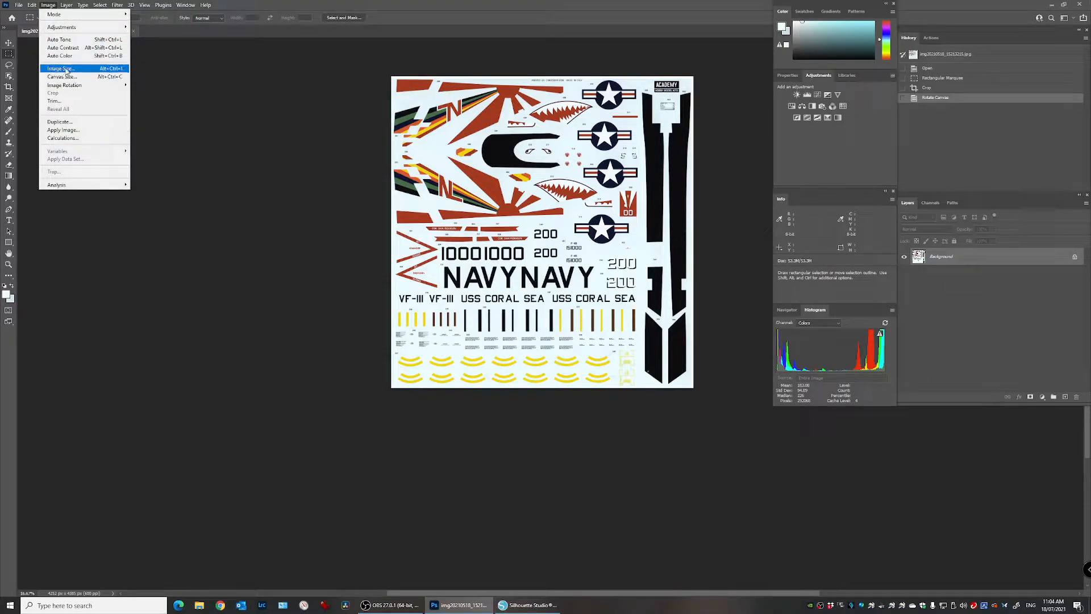
{"action": "left_click", "coordinate": [66, 69]}
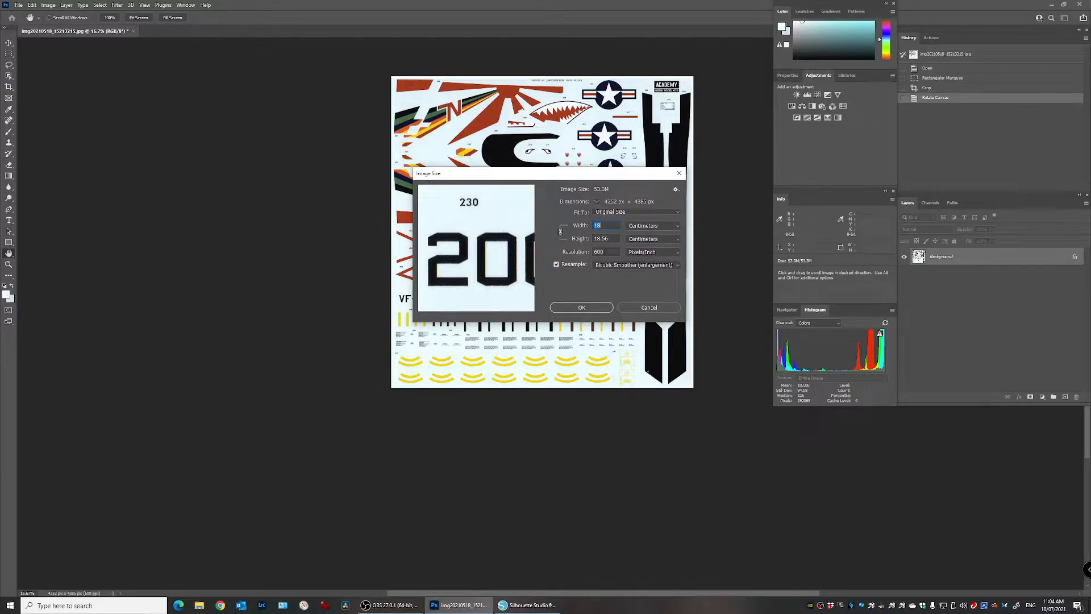
{"action": "type", "text": "1200"}
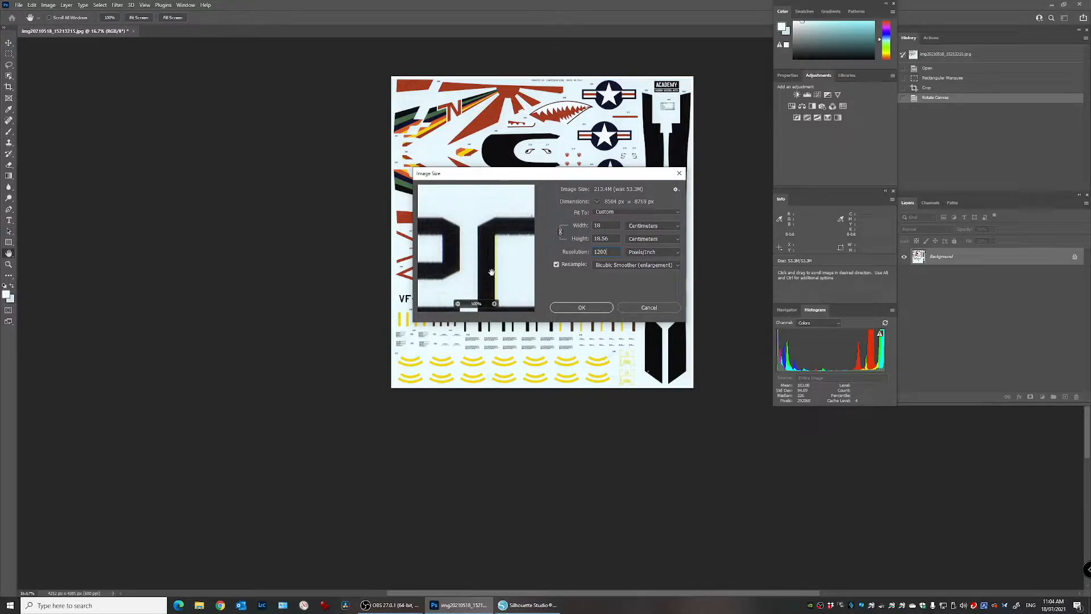
{"action": "left_click", "coordinate": [602, 308]}
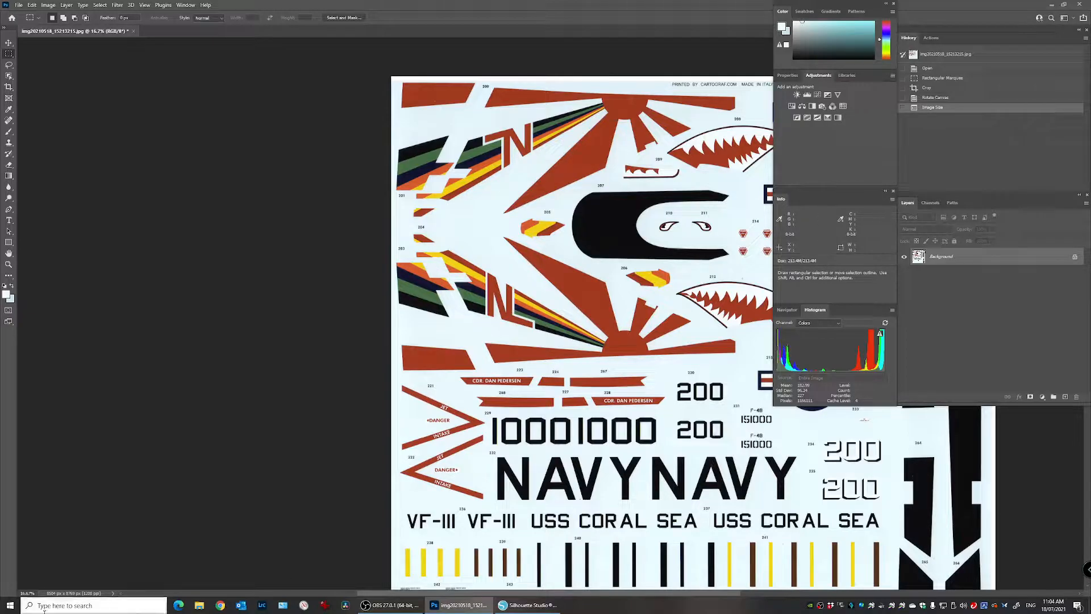
- Inspect the black and red decal edges up close at 200% and duplicate the Background layer
{"action": "left_click_drag", "start_coordinate": [396, 594], "coordinate": [481, 595]}
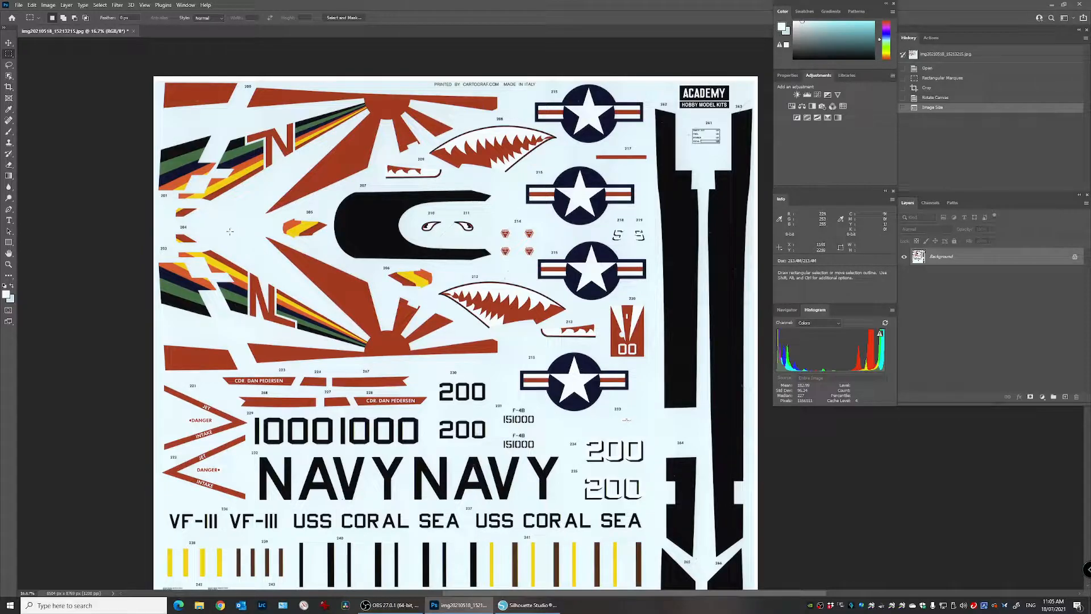
{"action": "left_click", "coordinate": [8, 264]}
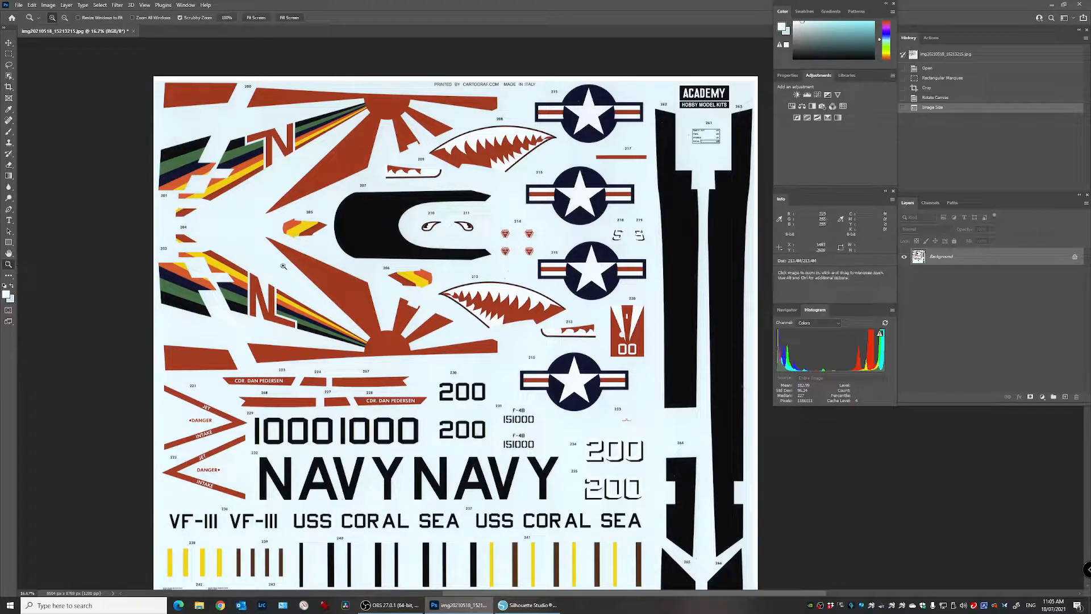
{"action": "left_click_drag", "start_coordinate": [295, 266], "coordinate": [436, 253]}
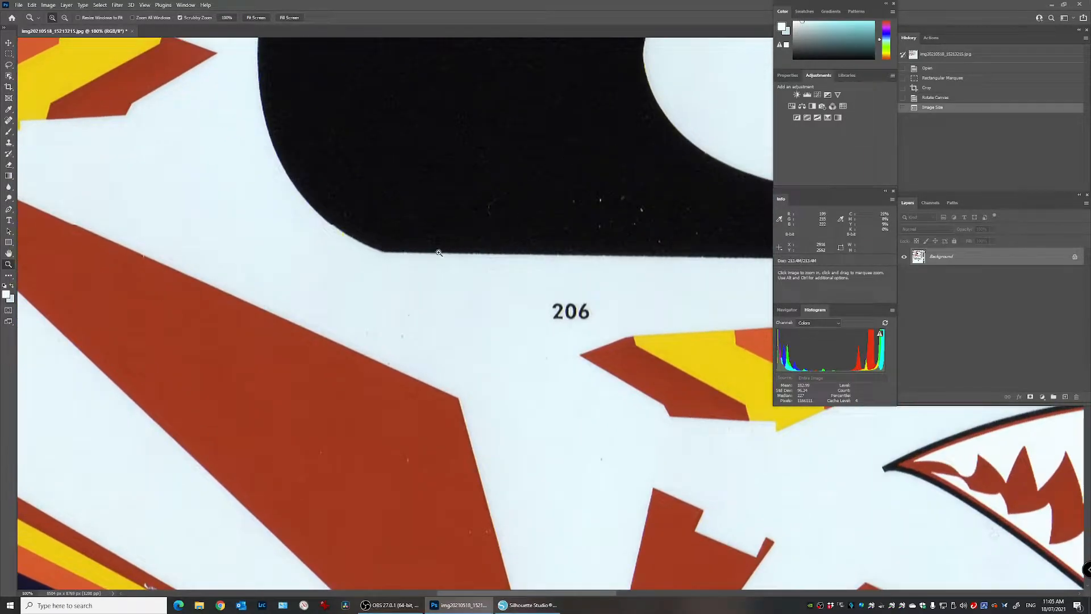
{"action": "left_click", "coordinate": [347, 234]}
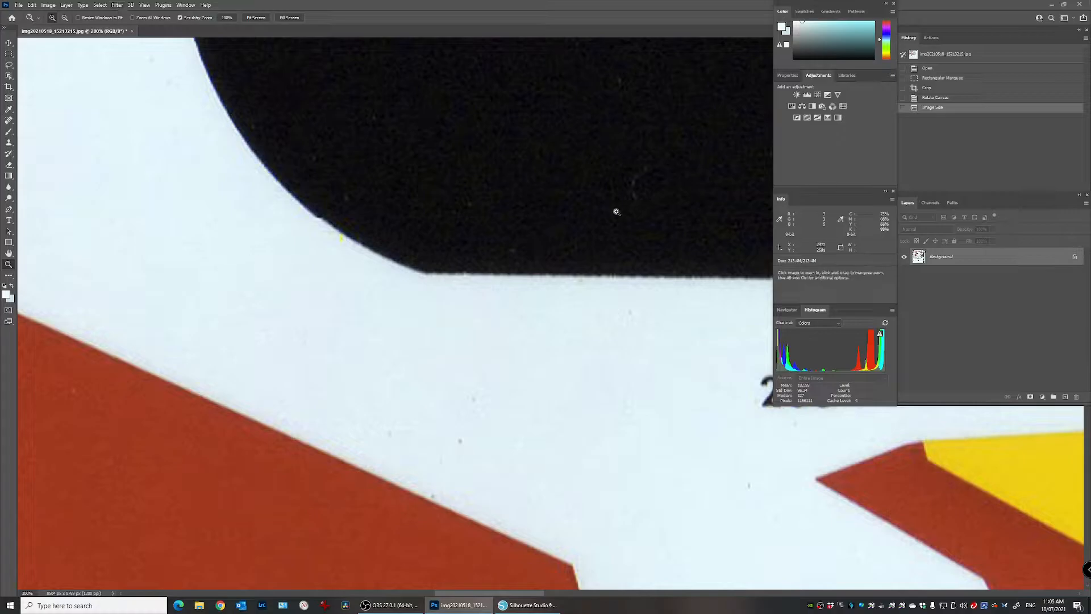
{"action": "left_click_drag", "start_coordinate": [943, 259], "coordinate": [1066, 396]}
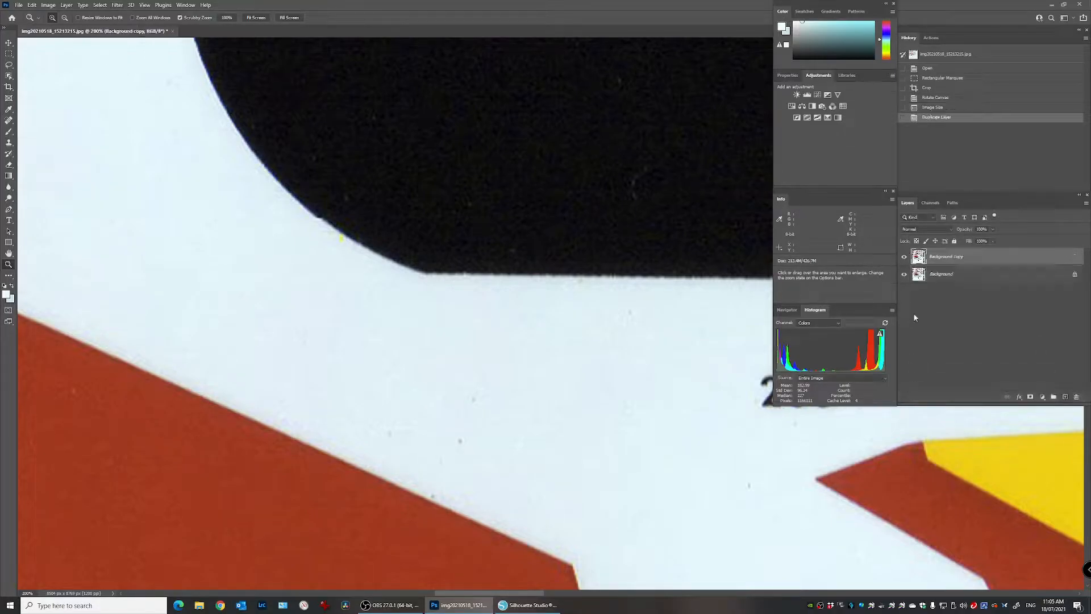
- Apply a light Gaussian Blur to the duplicated background layer, adjusting the radius until the scan grain is smoothed
{"action": "left_click", "coordinate": [117, 5]}
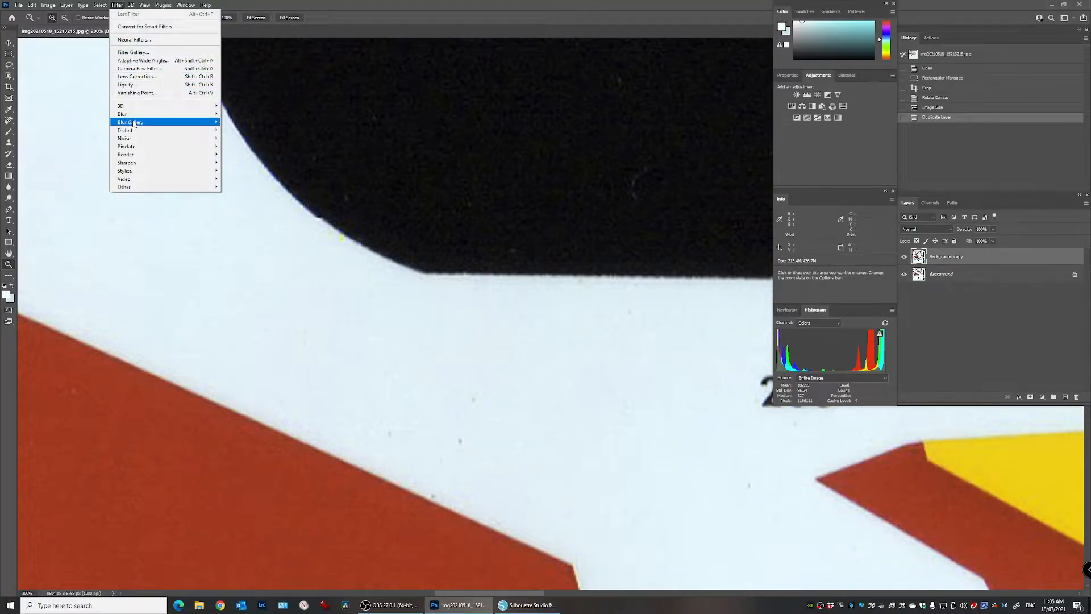
{"action": "mouse_move", "coordinate": [141, 115]}
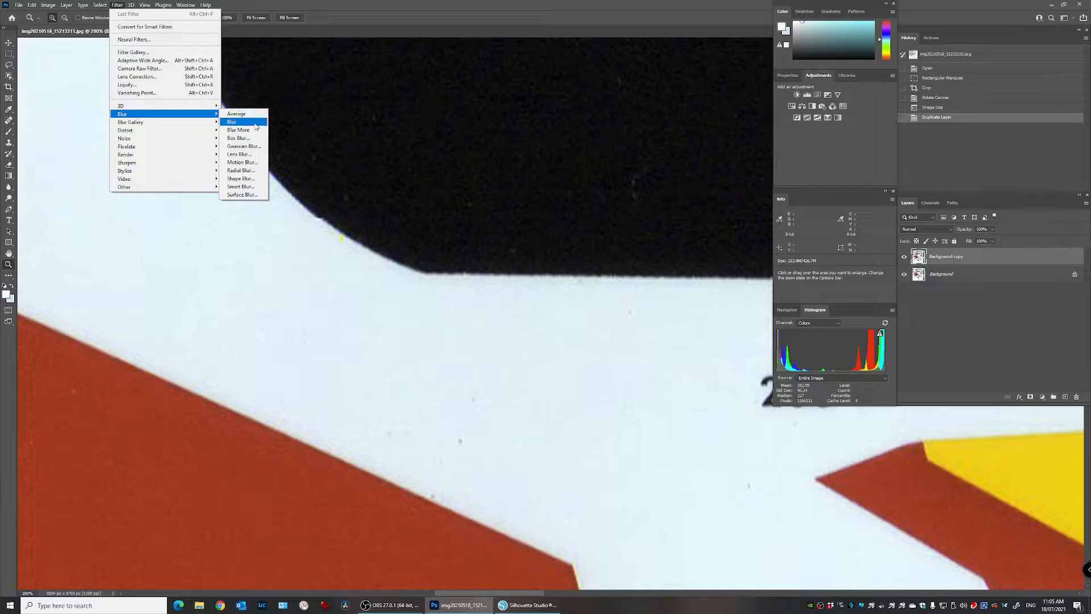
{"action": "left_click", "coordinate": [242, 146]}
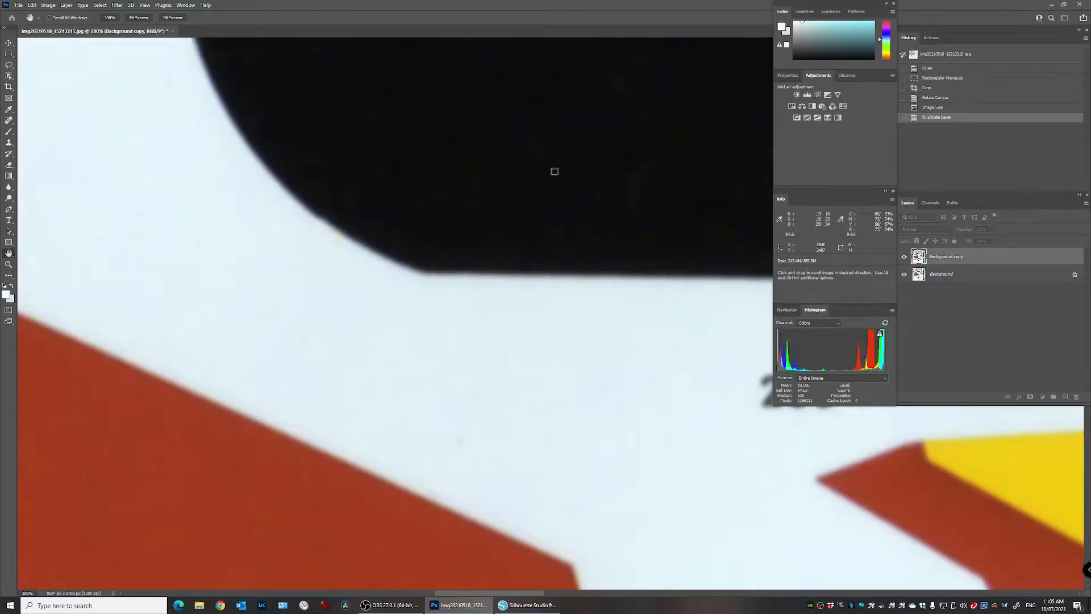
{"action": "left_click_drag", "start_coordinate": [1090, 219], "coordinate": [482, 297]}
{"action": "mouse_move", "coordinate": [466, 351]}
{"action": "left_mouse_down"}
{"action": "mouse_move", "coordinate": [488, 353]}
{"action": "mouse_move", "coordinate": [475, 354]}
{"action": "left_mouse_up"}
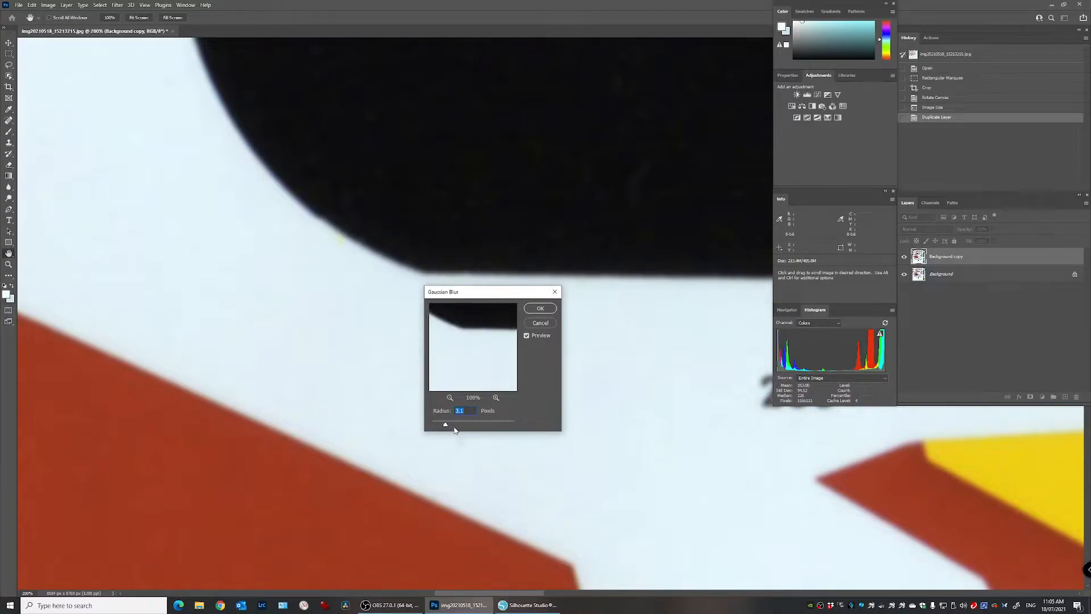
{"action": "left_click_drag", "start_coordinate": [445, 425], "coordinate": [447, 427]}
{"action": "left_click", "coordinate": [539, 308]}
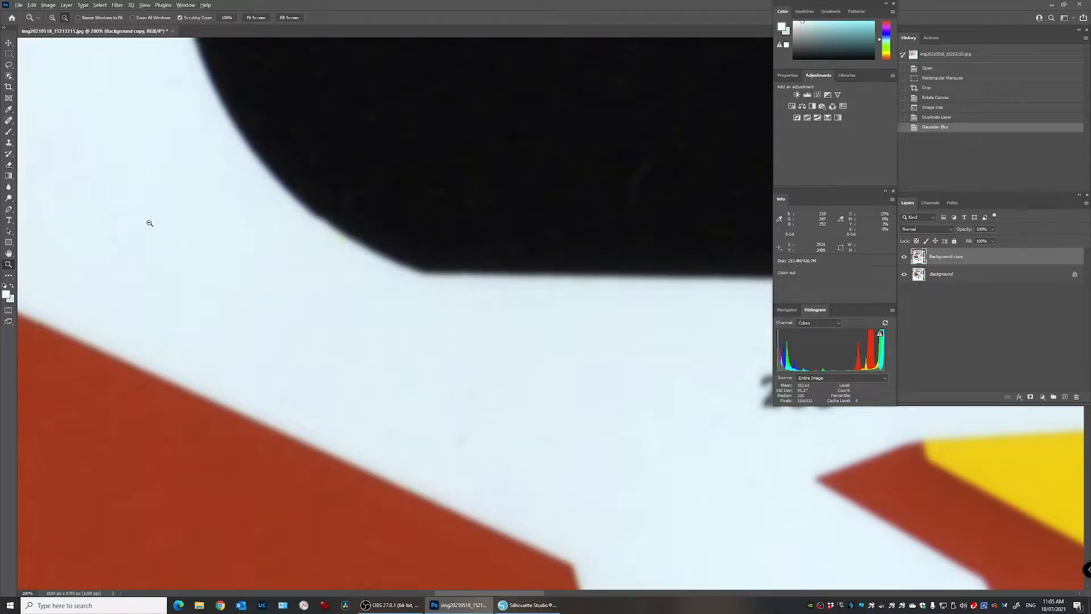
{"action": "left_click", "coordinate": [200, 237], "text": "alt"}
{"action": "left_click", "coordinate": [200, 237], "text": "alt"}
{"action": "left_click", "coordinate": [200, 237], "text": "alt"}
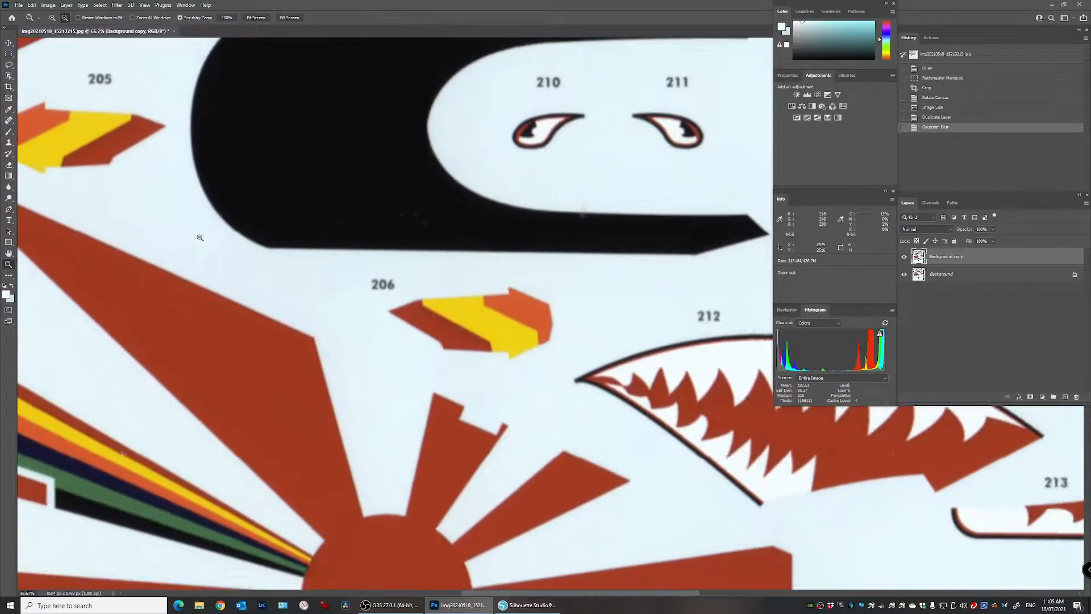
{"action": "left_click", "coordinate": [206, 242], "text": "alt"}
{"action": "left_click", "coordinate": [206, 242], "text": "alt"}
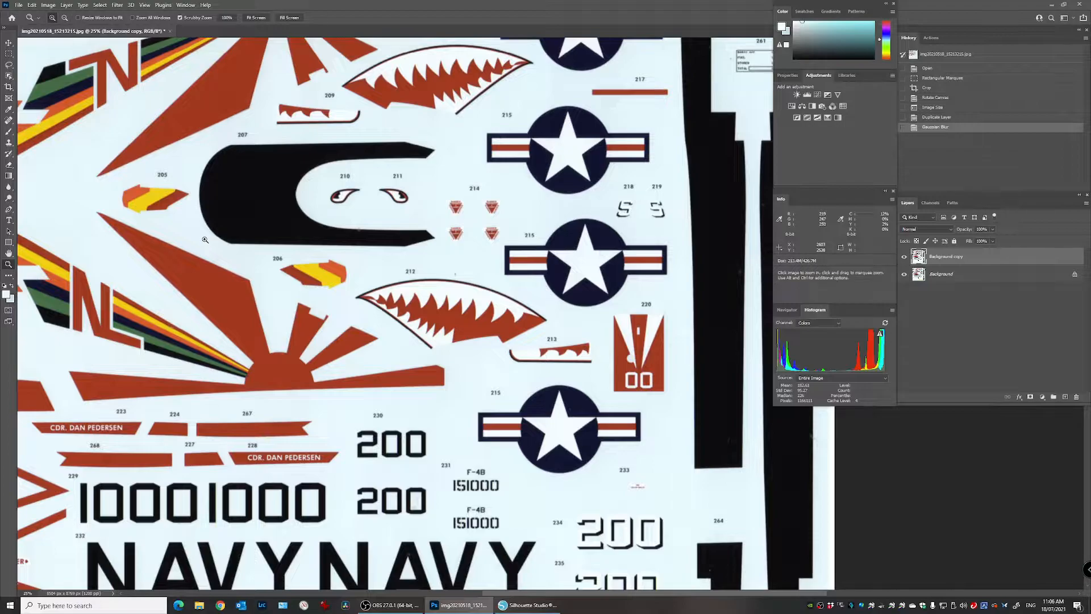
{"action": "left_click", "coordinate": [19, 5]}
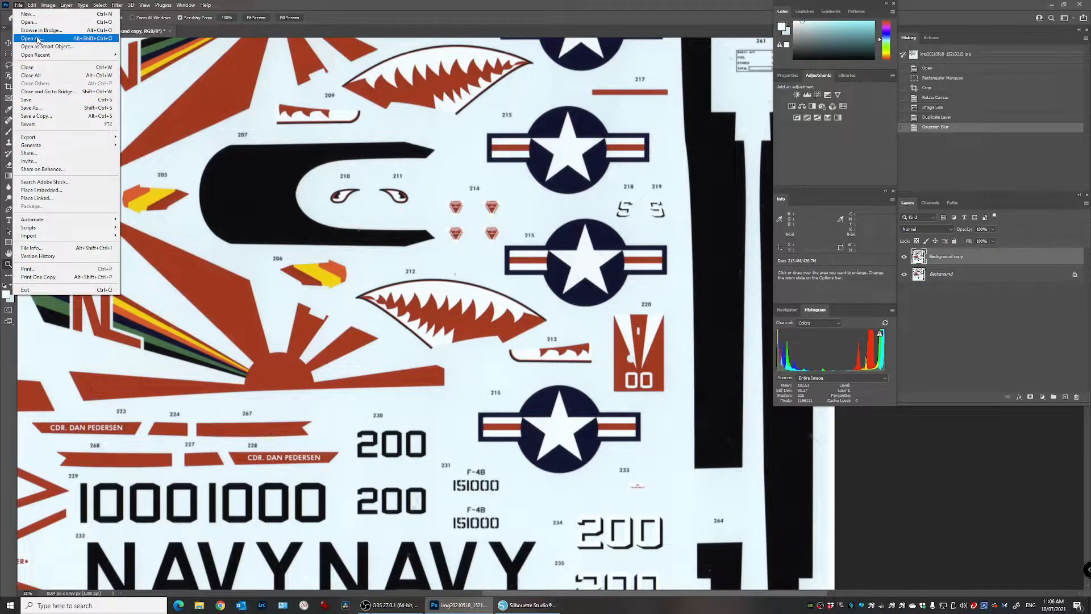
{"action": "left_click", "coordinate": [34, 108]}
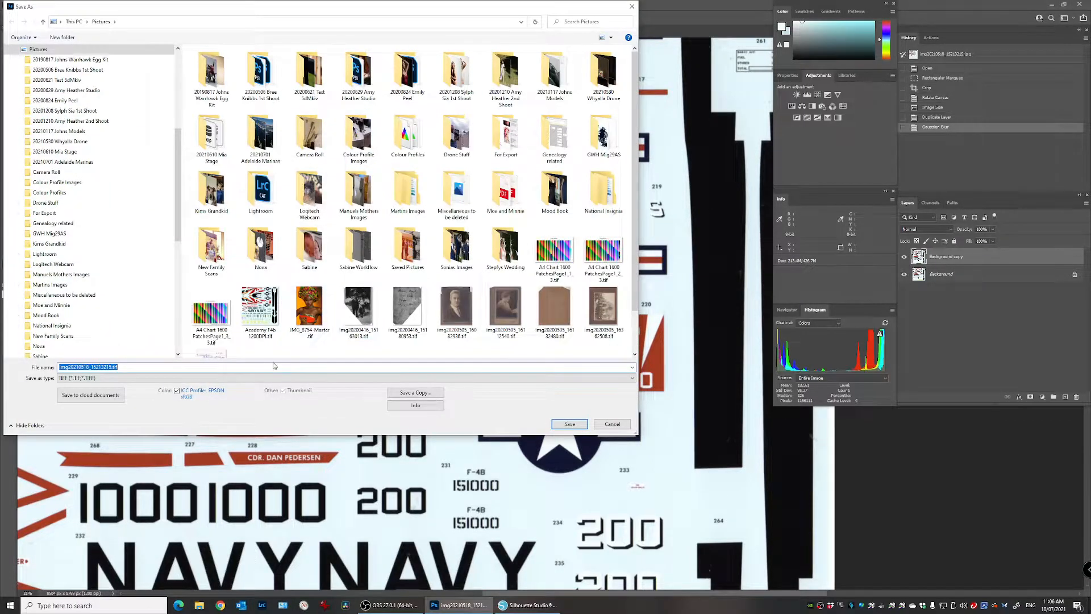
{"action": "left_click", "coordinate": [257, 323]}
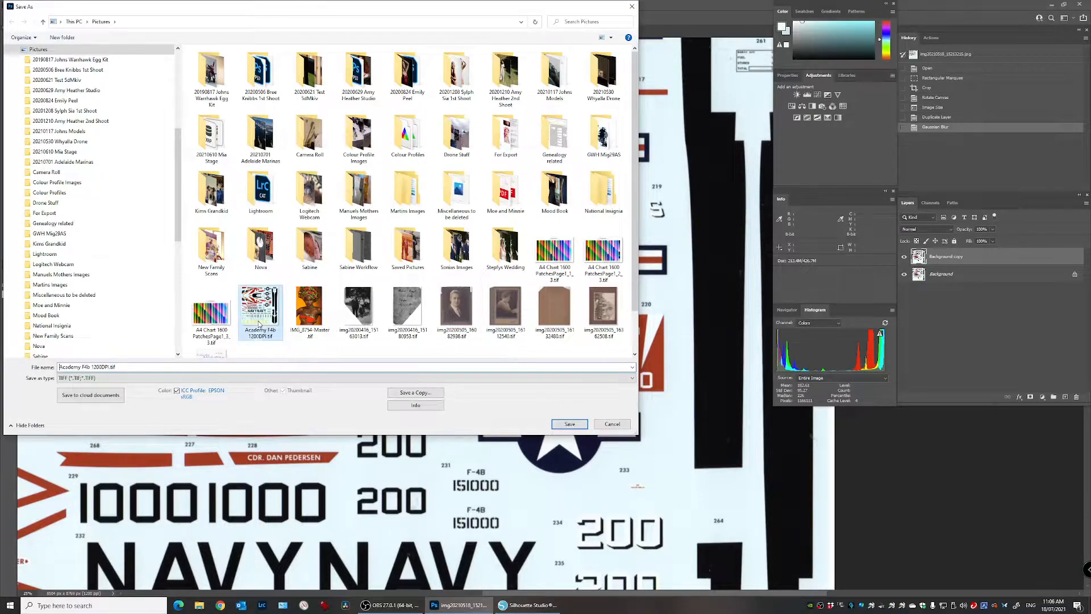
{"action": "left_click", "coordinate": [569, 424]}
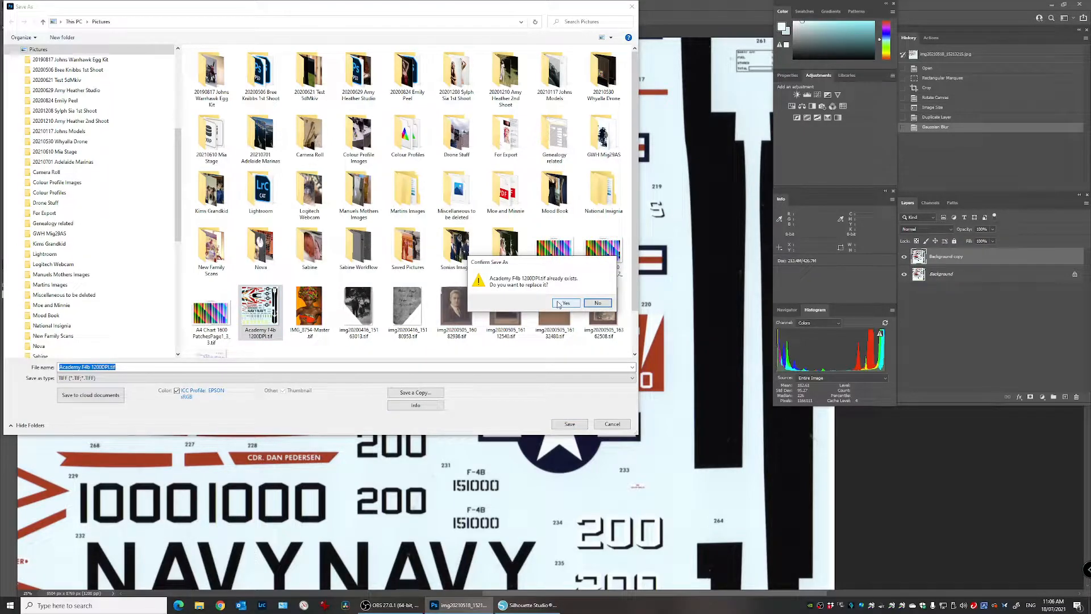
{"action": "left_click", "coordinate": [562, 303]}
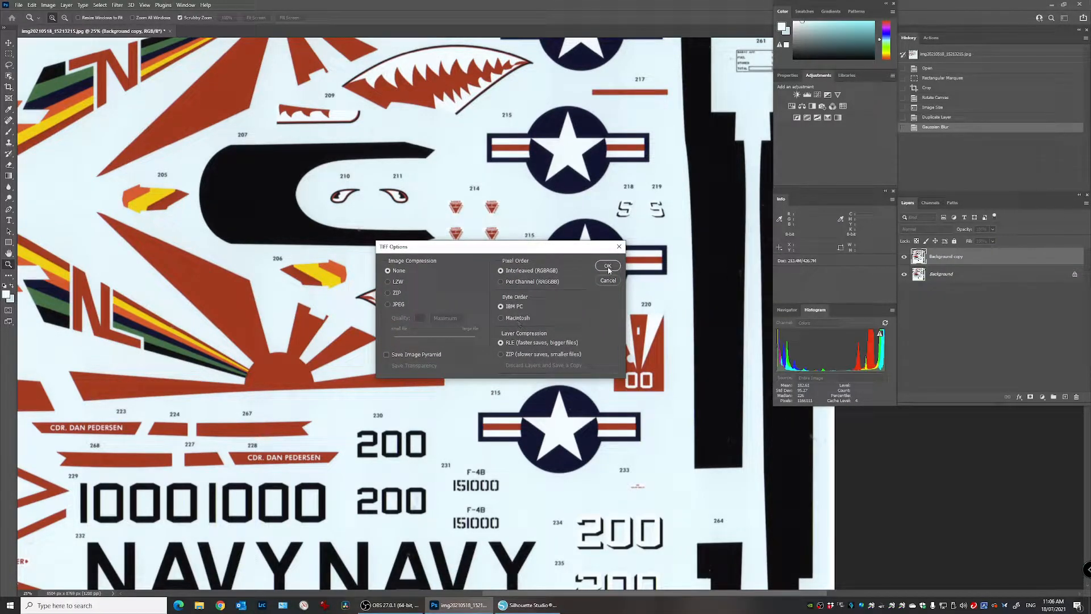
{"action": "left_click", "coordinate": [608, 267]}
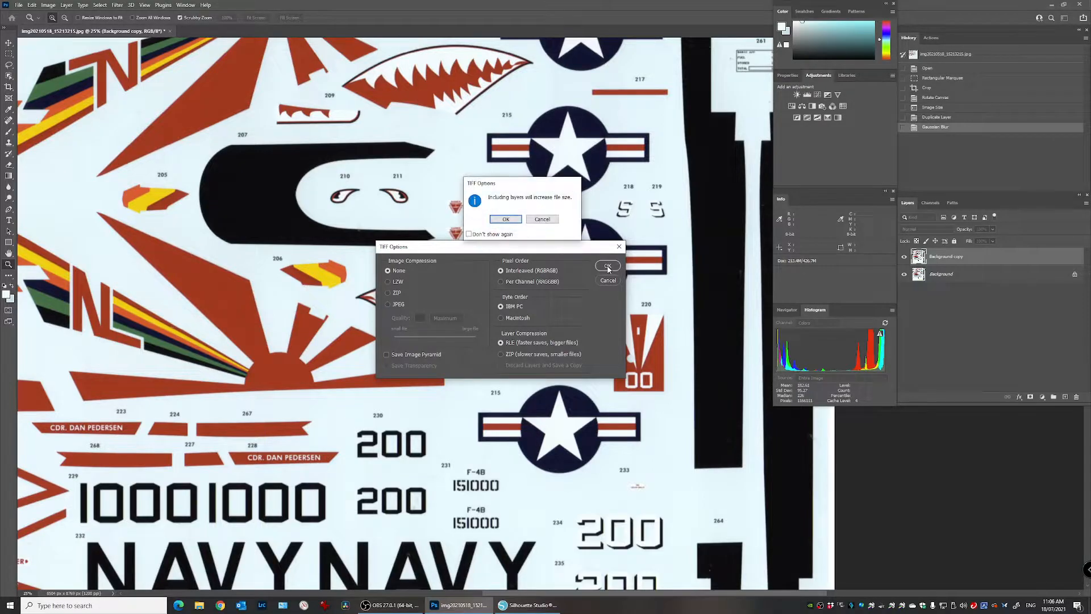
{"action": "left_click", "coordinate": [506, 220]}
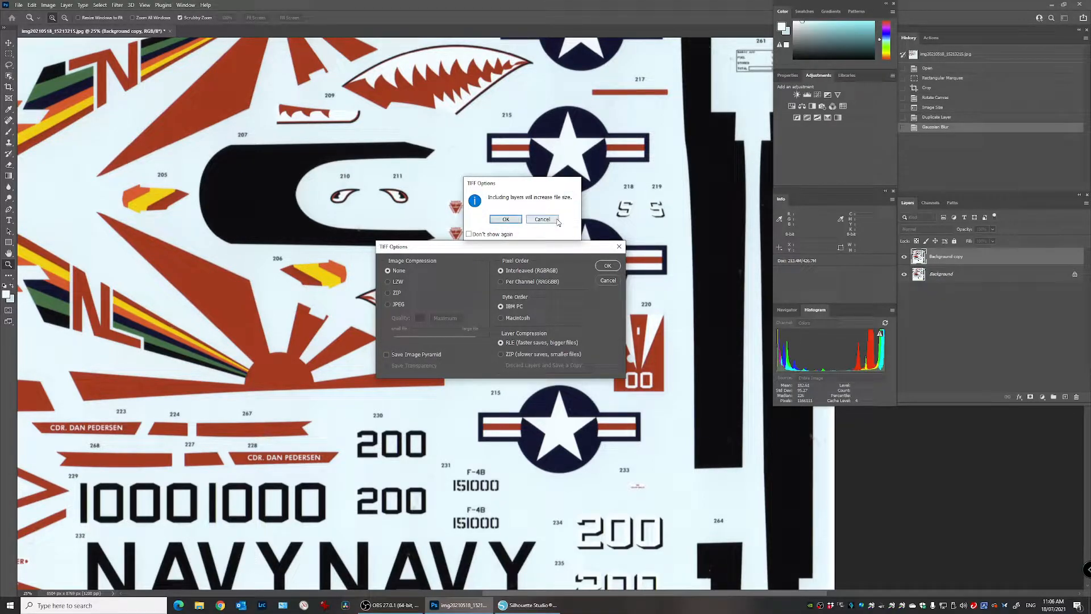
{"action": "left_click", "coordinate": [608, 281]}
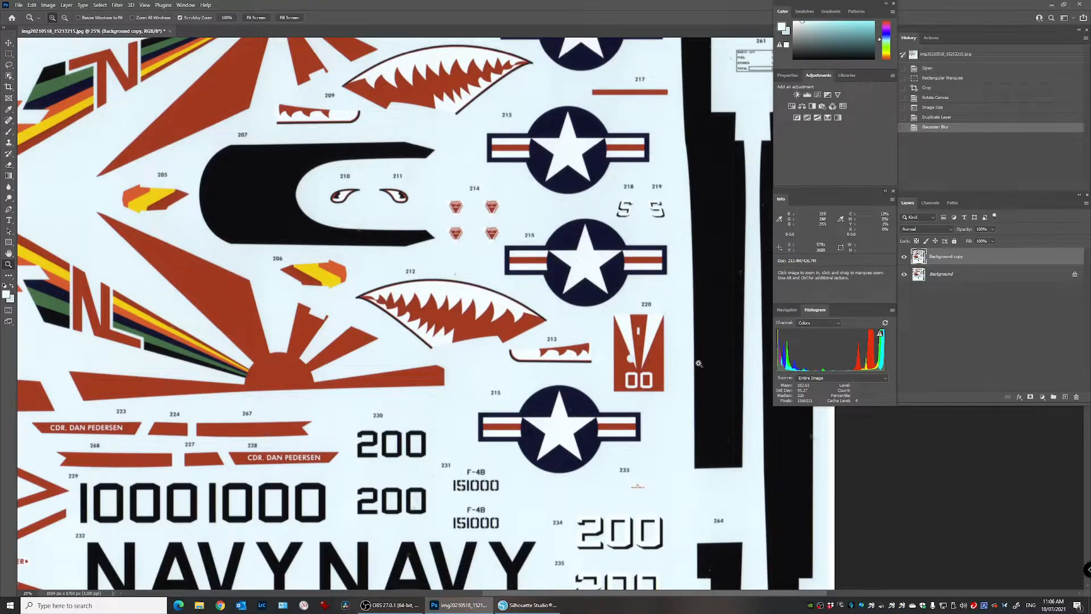
- Delete the original Background layer and save the sheet as an uncompressed TIFF, replacing the existing Academy F4b 1200DPI.tif in Pictures
{"action": "left_click_drag", "start_coordinate": [942, 276], "coordinate": [1076, 396]}
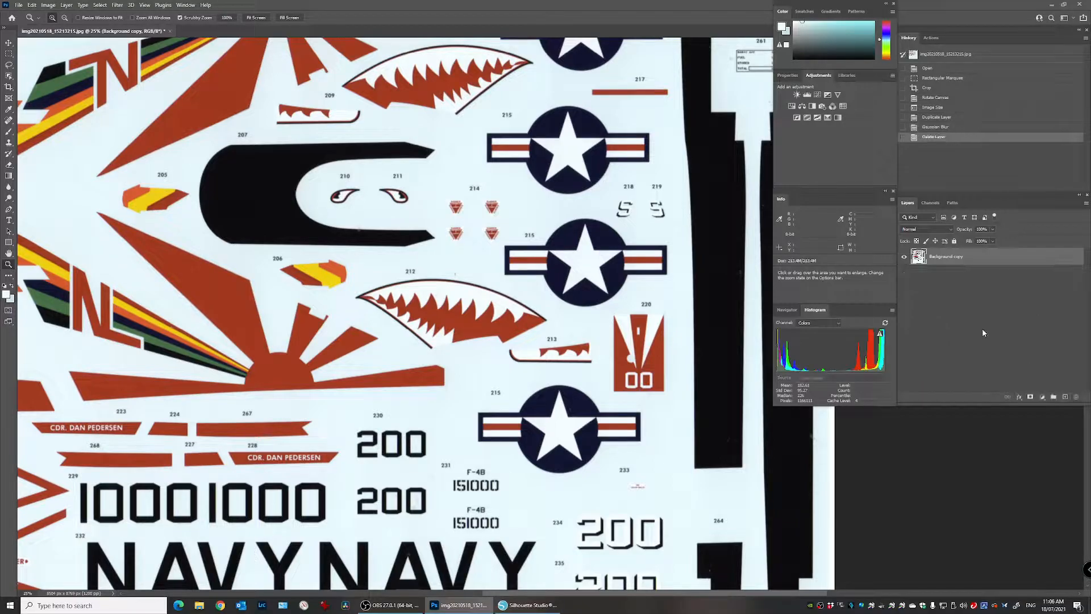
{"action": "left_click", "coordinate": [20, 5]}
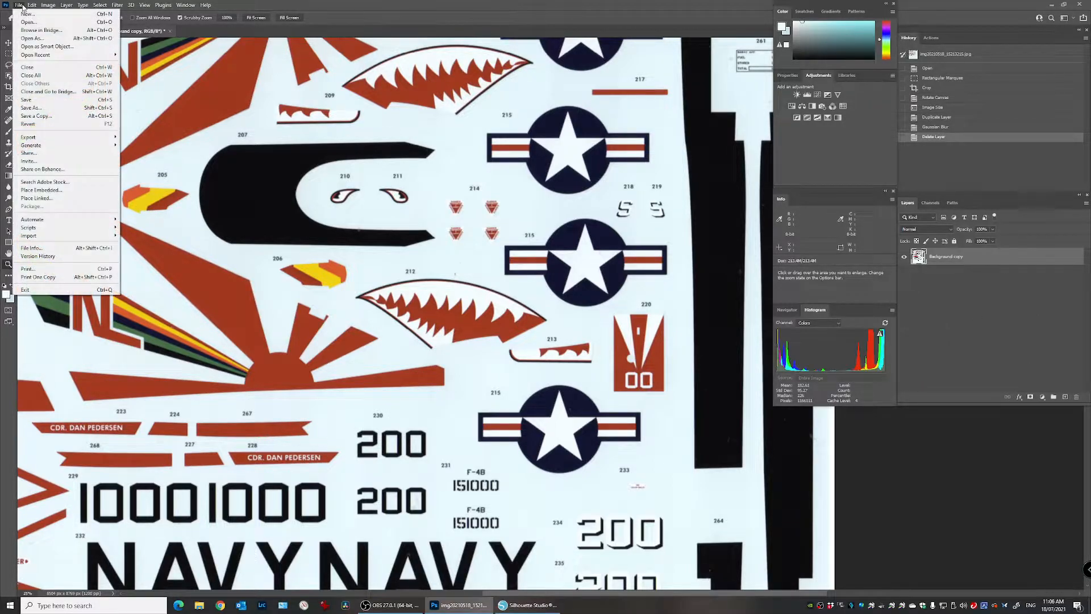
{"action": "left_click", "coordinate": [32, 107]}
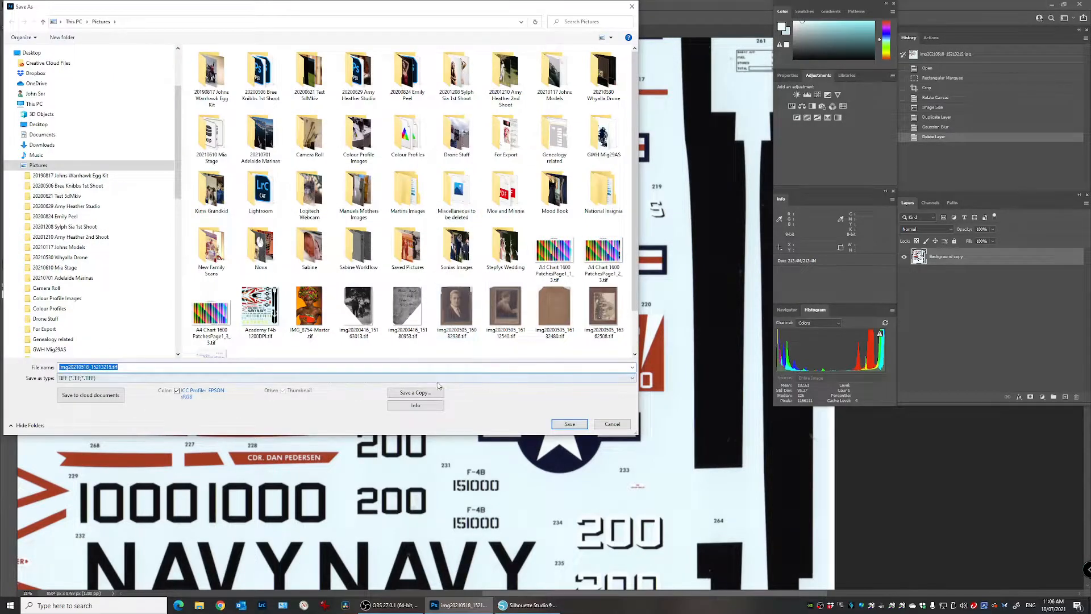
{"action": "left_click", "coordinate": [260, 310]}
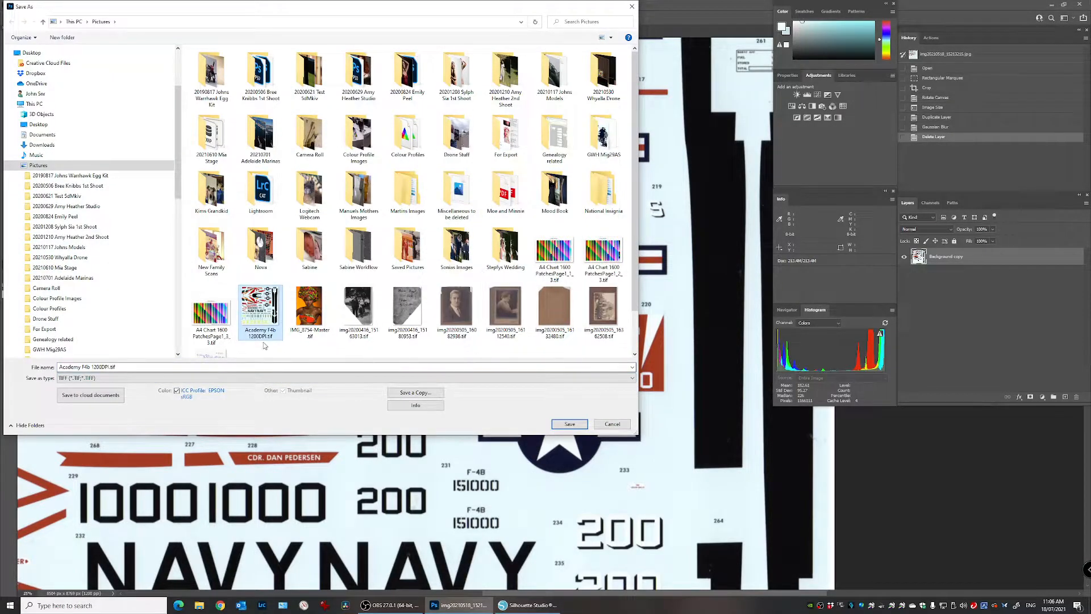
{"action": "left_click", "coordinate": [569, 424]}
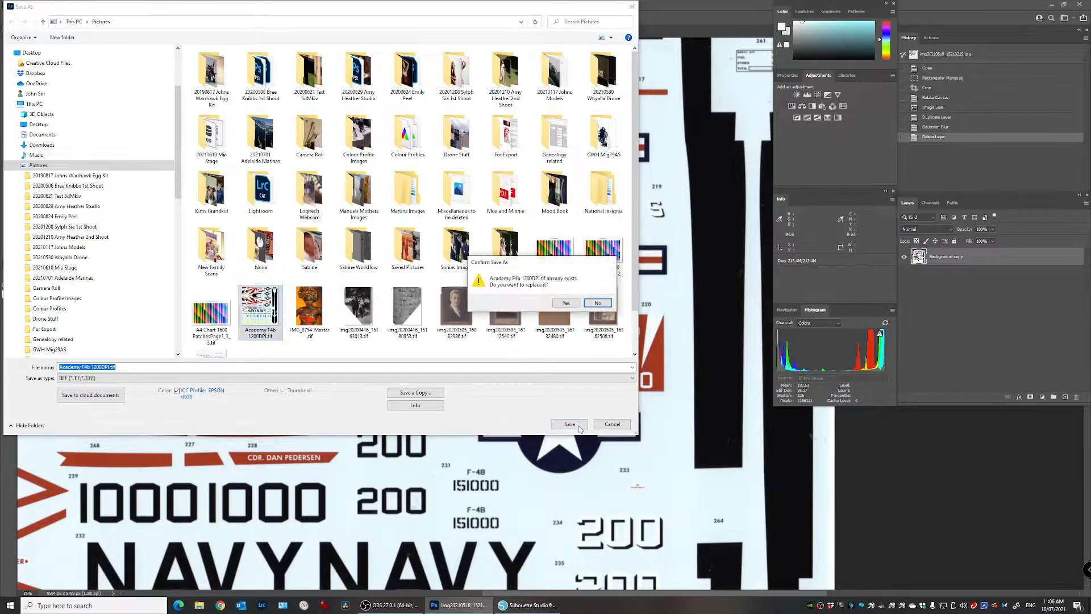
{"action": "left_click", "coordinate": [566, 303]}
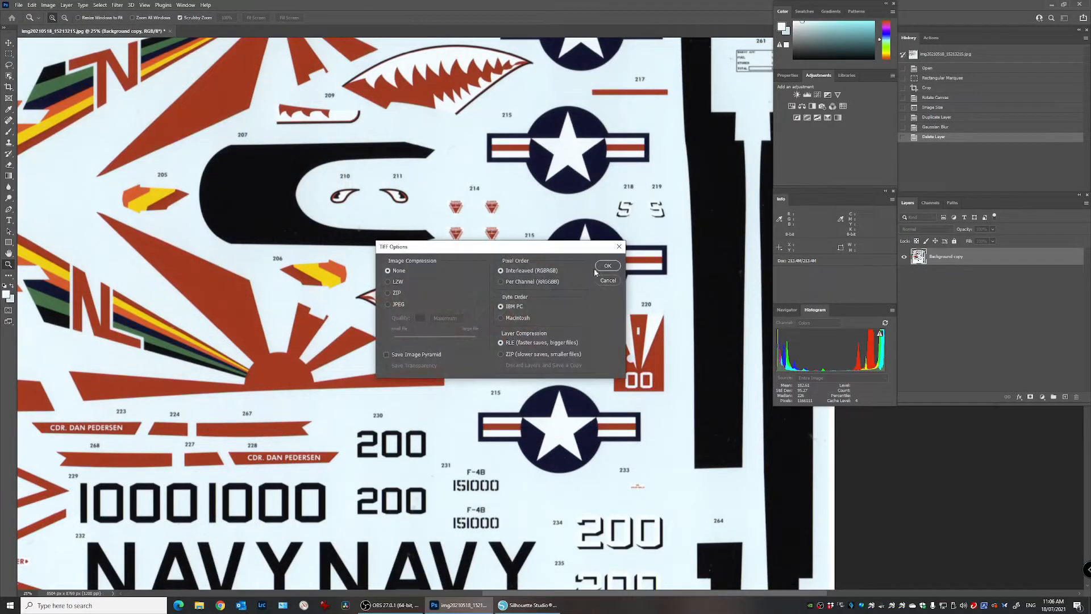
{"action": "left_click", "coordinate": [611, 266]}
{"action": "left_click", "coordinate": [512, 219]}
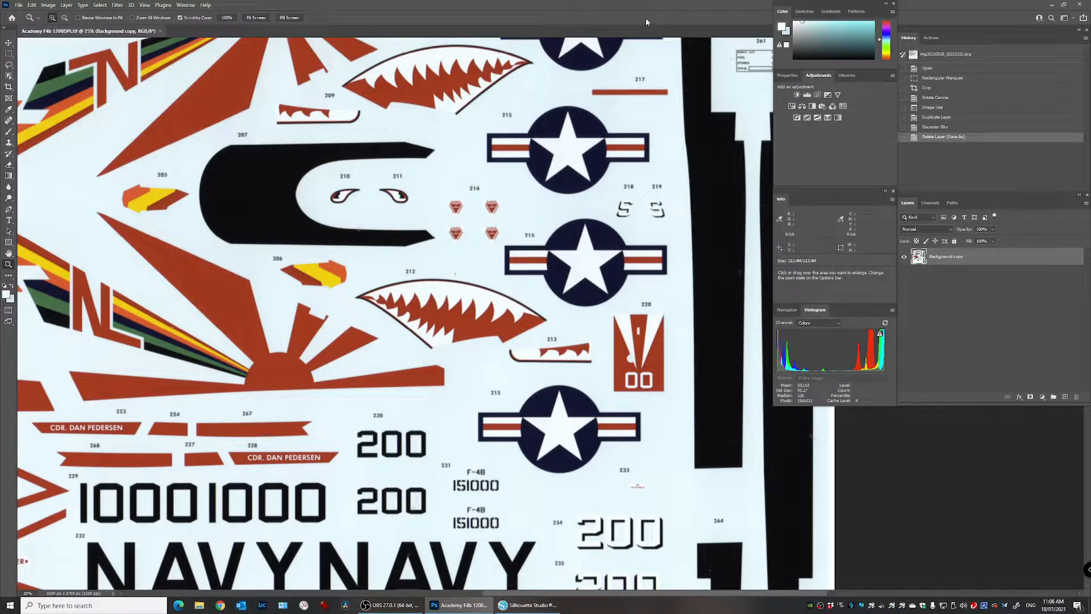
- Switch to Silhouette Studio and open Academy F4b 1200DPI.tif from Pictures, limiting the file list to TIFF
{"action": "left_click_drag", "start_coordinate": [636, 3], "coordinate": [1090, 57]}
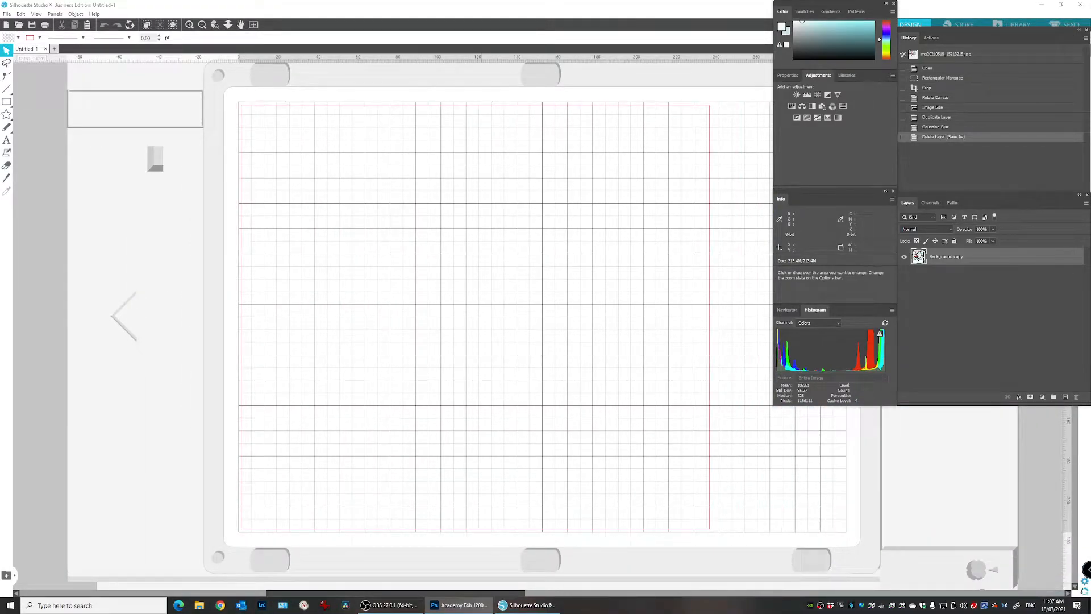
{"action": "left_click", "coordinate": [6, 14]}
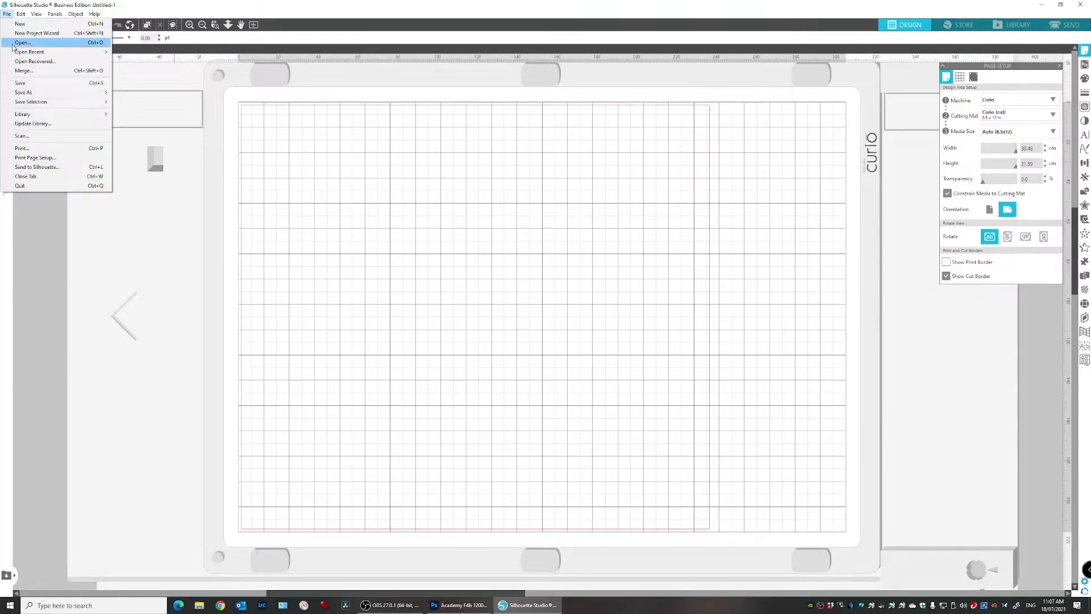
{"action": "left_click", "coordinate": [22, 43]}
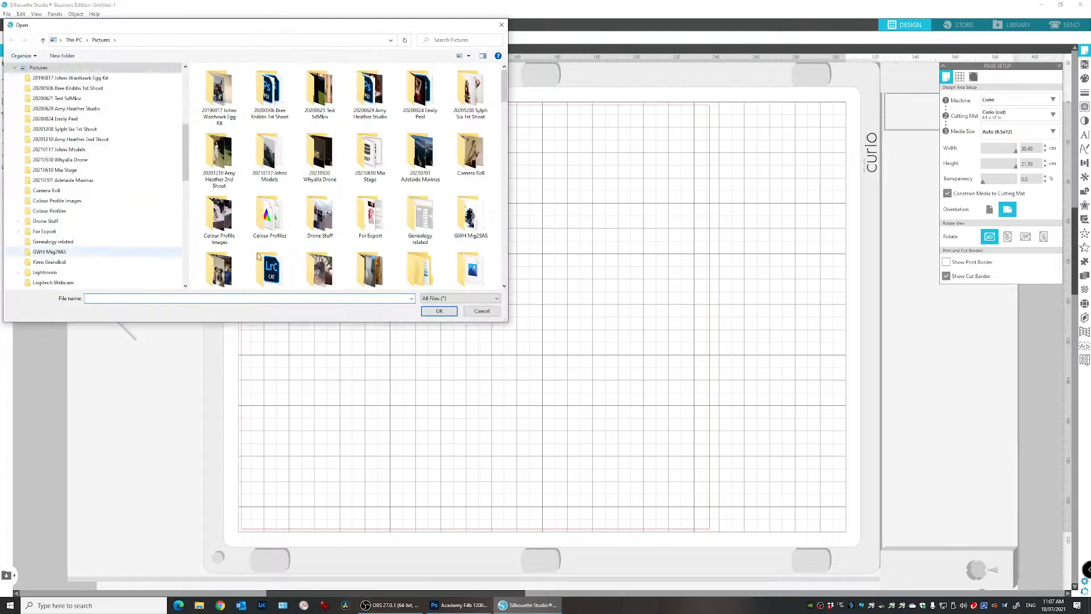
{"action": "left_click_drag", "start_coordinate": [504, 87], "coordinate": [503, 161]}
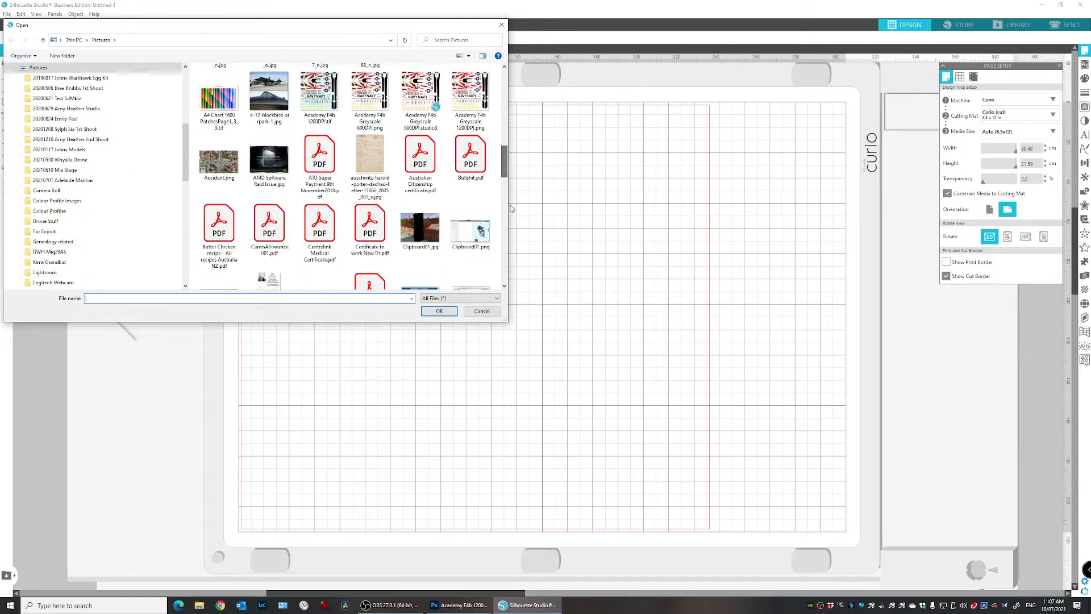
{"action": "left_click", "coordinate": [464, 299]}
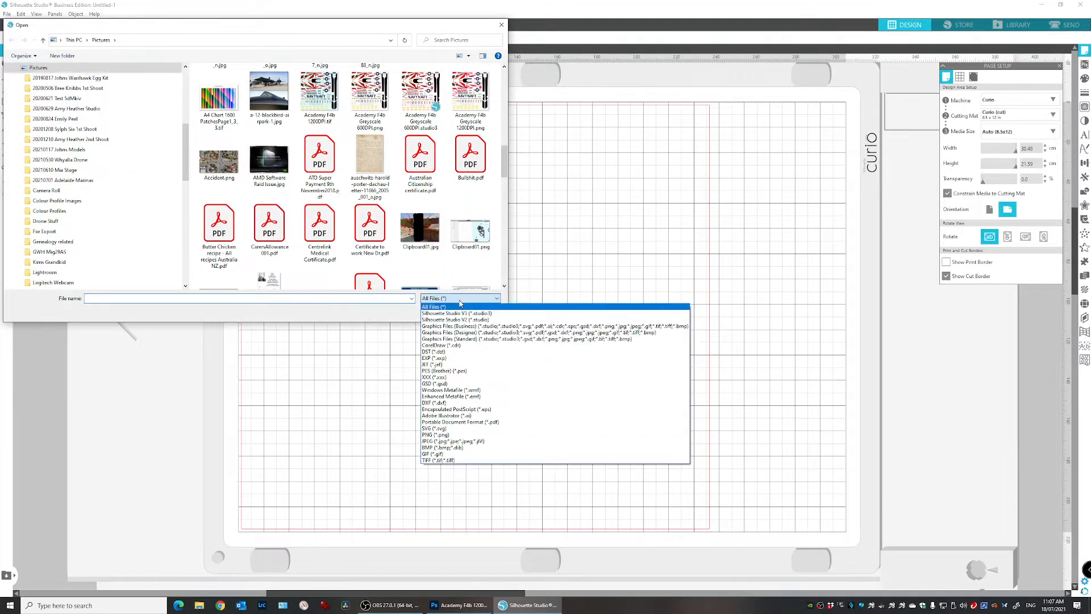
{"action": "left_click", "coordinate": [454, 461]}
{"action": "left_click_drag", "start_coordinate": [504, 149], "coordinate": [492, 257]}
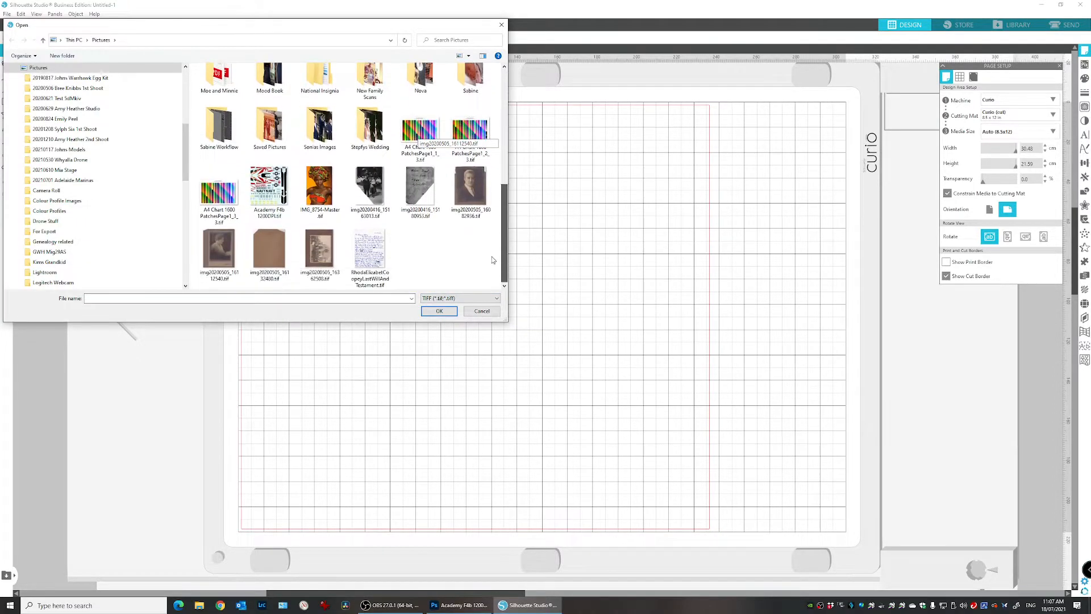
{"action": "left_click", "coordinate": [266, 215]}
{"action": "left_click", "coordinate": [439, 310]}
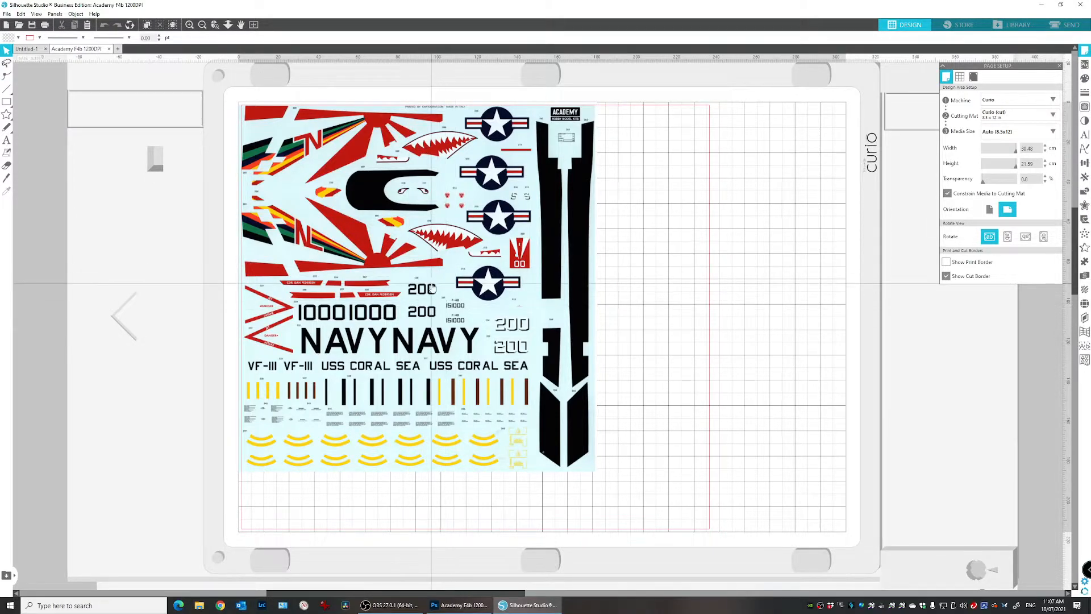
- Start a trace and set the trace area around the entire imported decal sheet
{"action": "scroll", "coordinate": [432, 288], "scroll_direction": "up", "scroll_amount": 1}
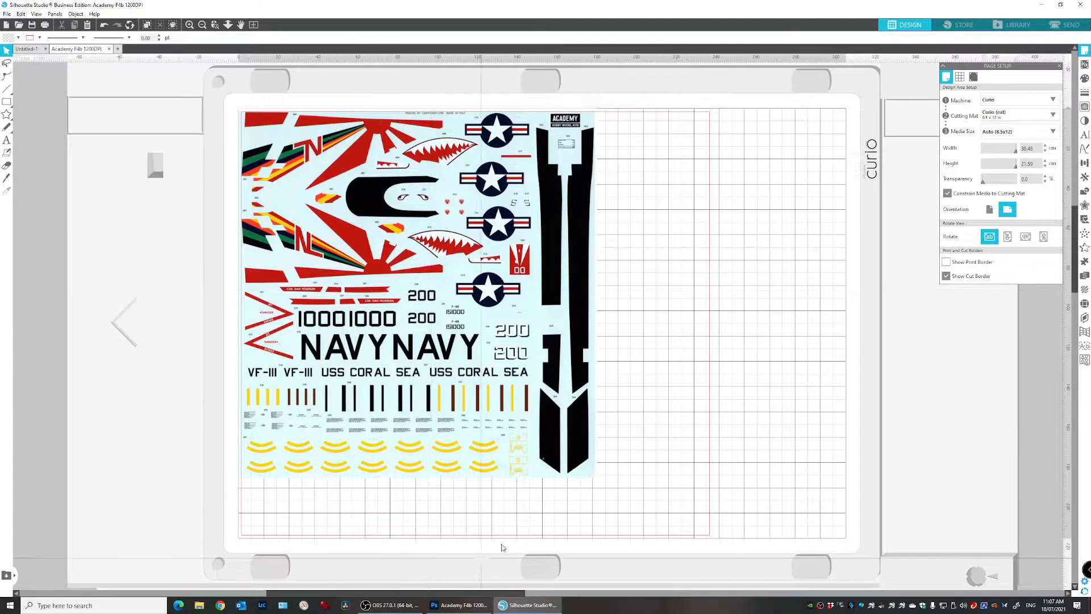
{"action": "scroll", "coordinate": [341, 170], "scroll_direction": "up", "scroll_amount": 1}
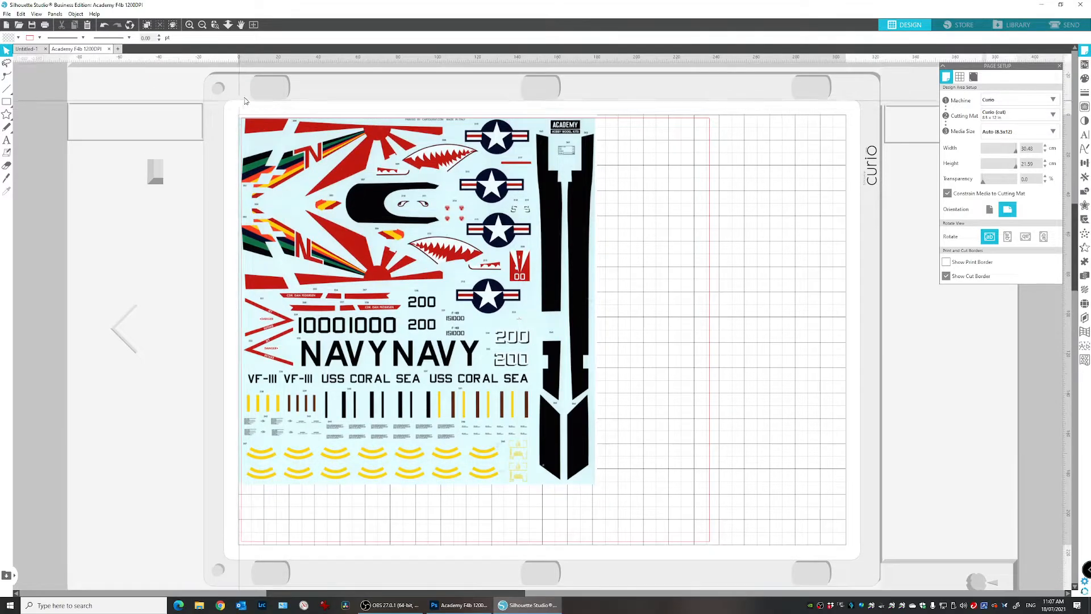
{"action": "left_click", "coordinate": [190, 25]}
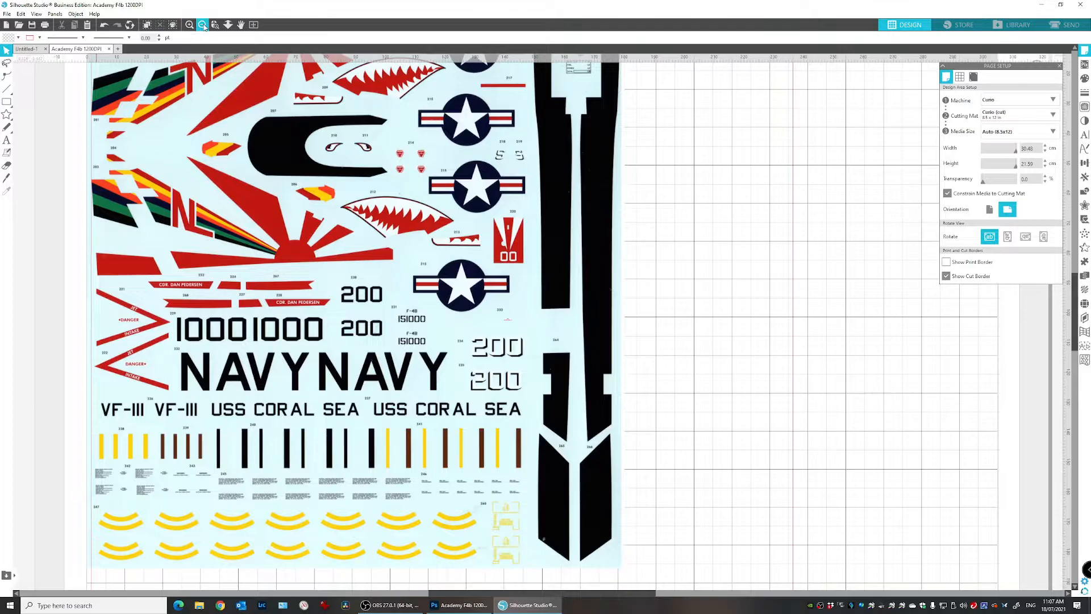
{"action": "left_click", "coordinate": [202, 25]}
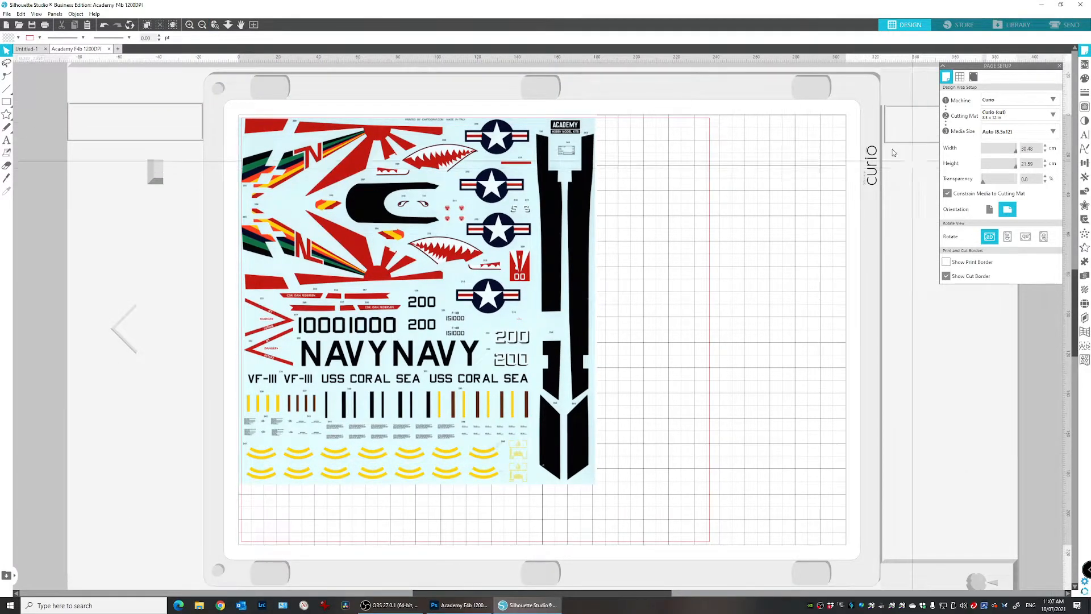
{"action": "left_click", "coordinate": [61, 14]}
{"action": "left_click", "coordinate": [76, 71]}
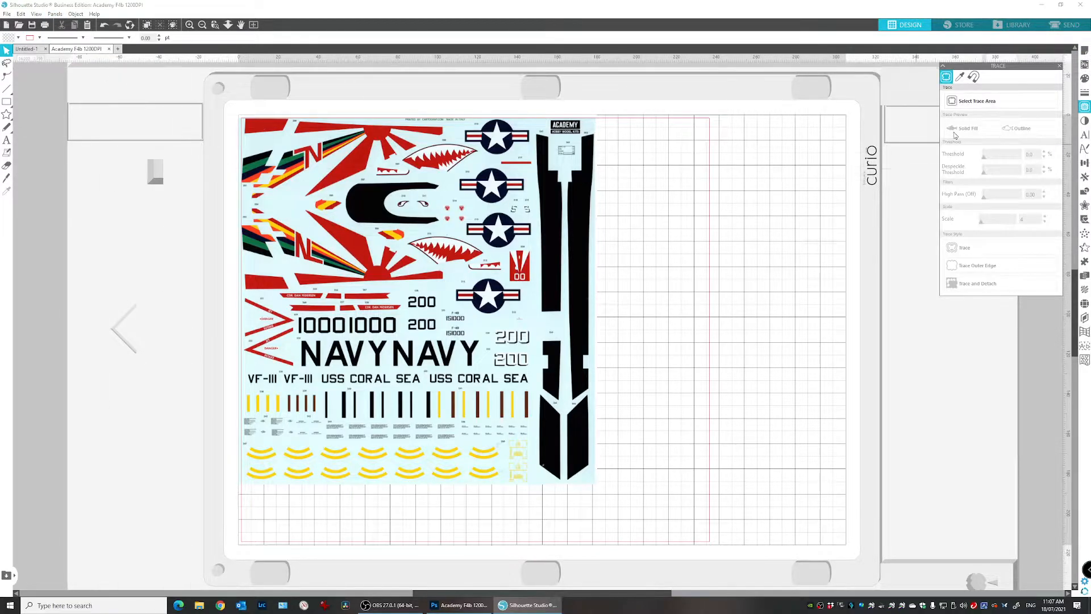
{"action": "left_click", "coordinate": [977, 102]}
{"action": "left_click", "coordinate": [976, 101]}
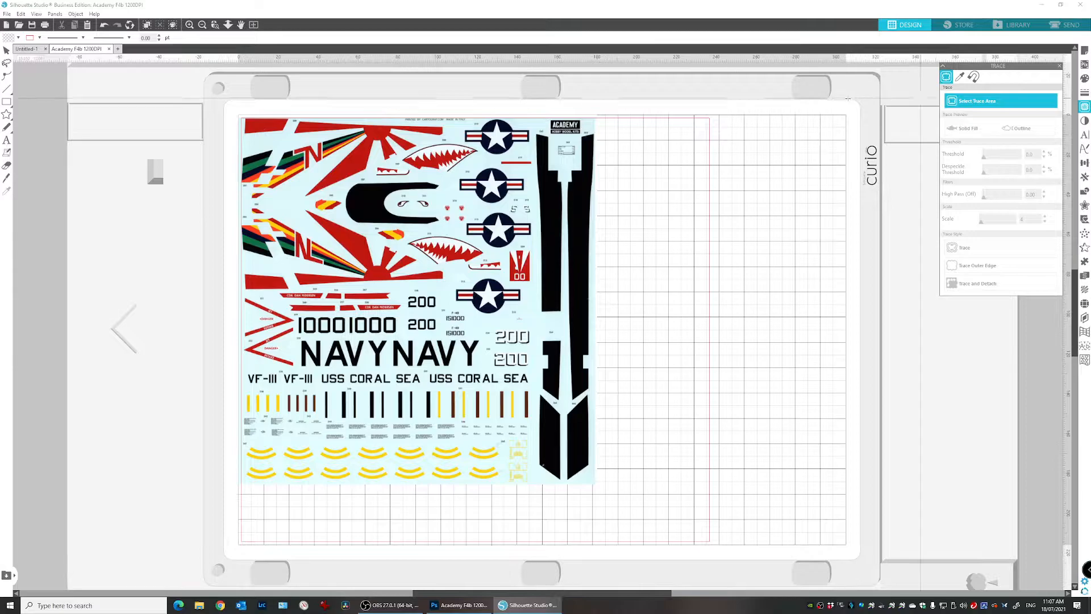
{"action": "mouse_move", "coordinate": [239, 113]}
{"action": "left_mouse_down"}
{"action": "mouse_move", "coordinate": [420, 234]}
{"action": "mouse_move", "coordinate": [638, 497]}
{"action": "mouse_move", "coordinate": [604, 501]}
{"action": "left_mouse_up"}
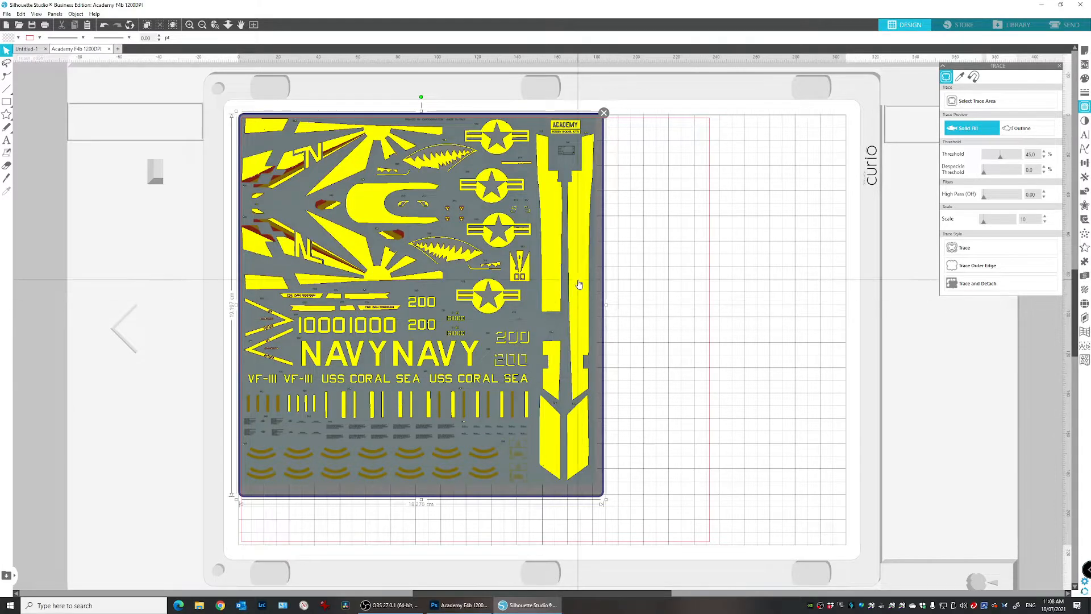
- Show the trace preview as Outline and set the trace threshold to 42% for the decal sheet
{"action": "left_click", "coordinate": [189, 25]}
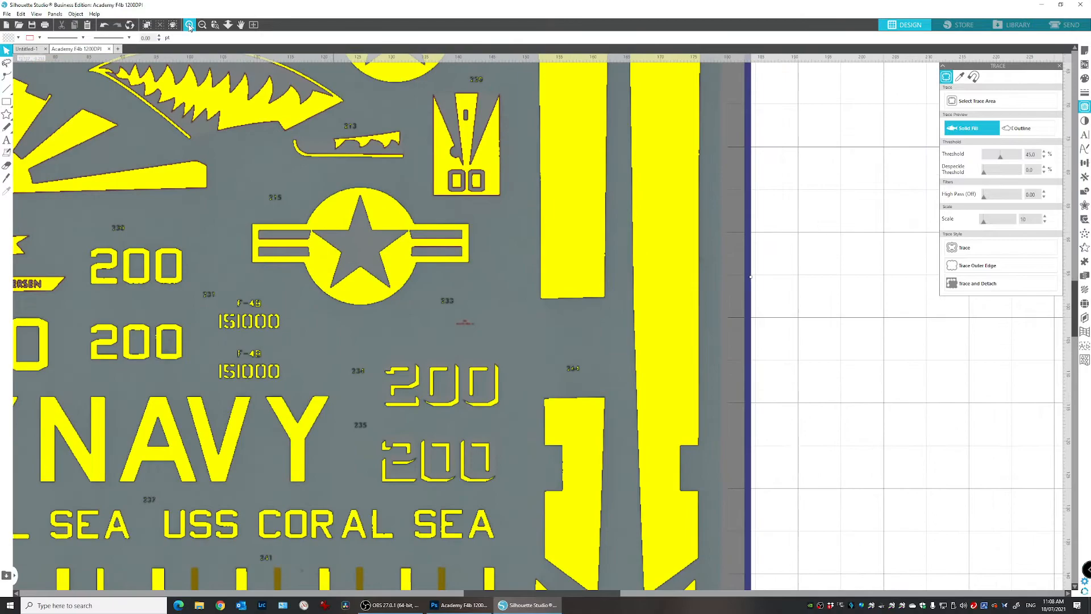
{"action": "left_click", "coordinate": [190, 25]}
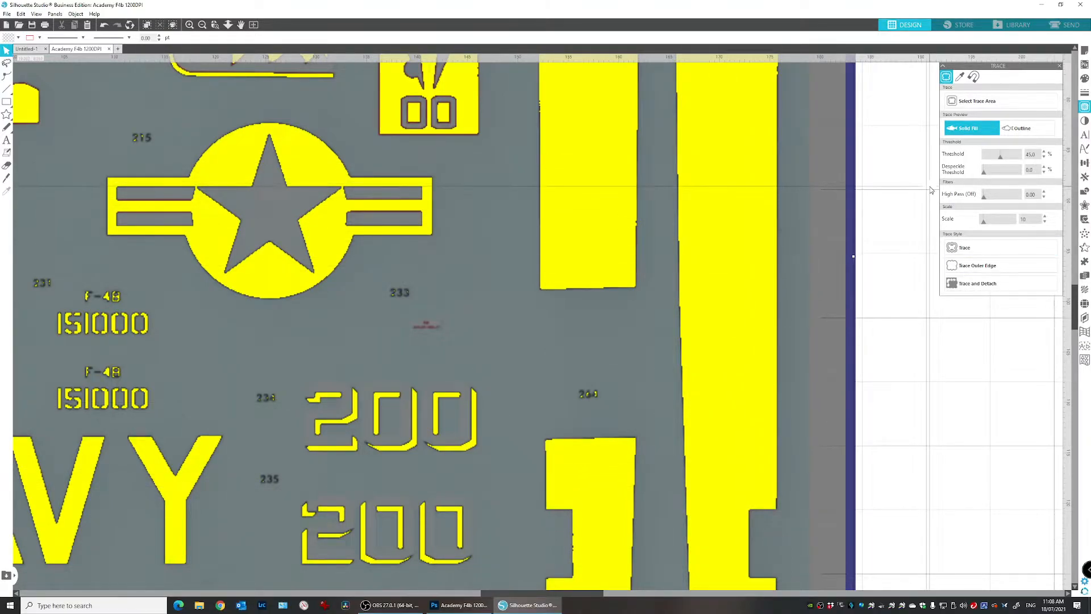
{"action": "left_click", "coordinate": [1030, 129]}
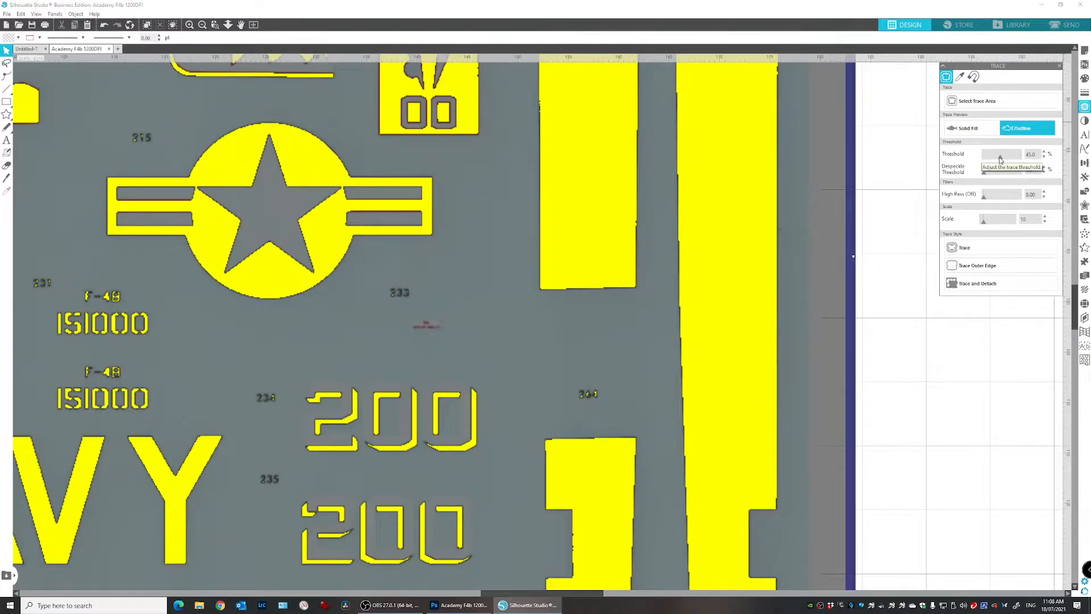
{"action": "left_click_drag", "start_coordinate": [1000, 159], "coordinate": [999, 161]}
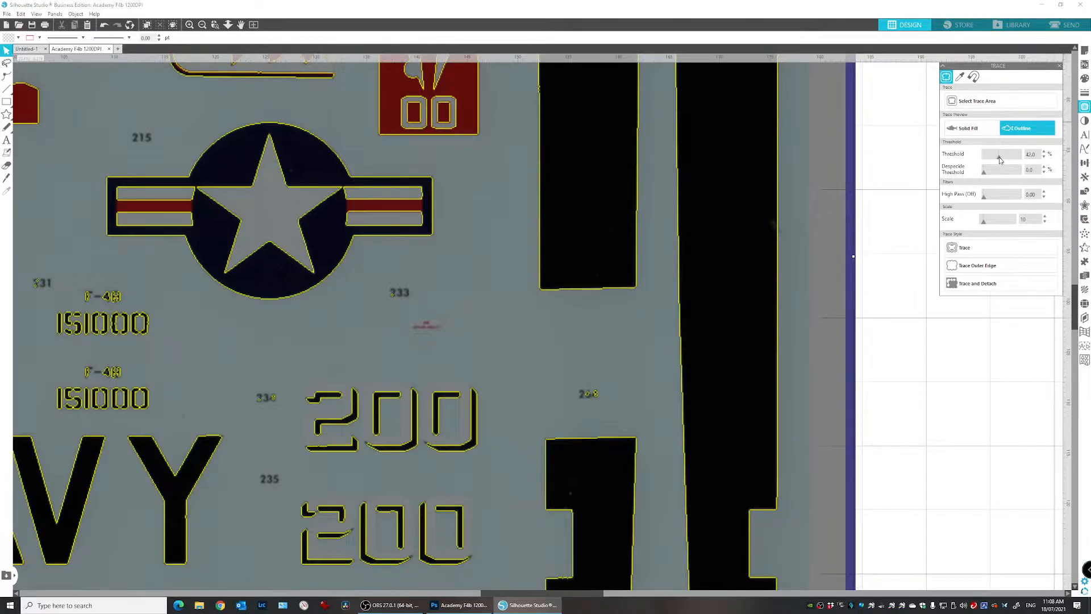
- Set the trace threshold to about 35% and trace the decal sheet
{"action": "left_click_drag", "start_coordinate": [1001, 157], "coordinate": [1000, 159]}
{"action": "left_click_drag", "start_coordinate": [1000, 159], "coordinate": [998, 165]}
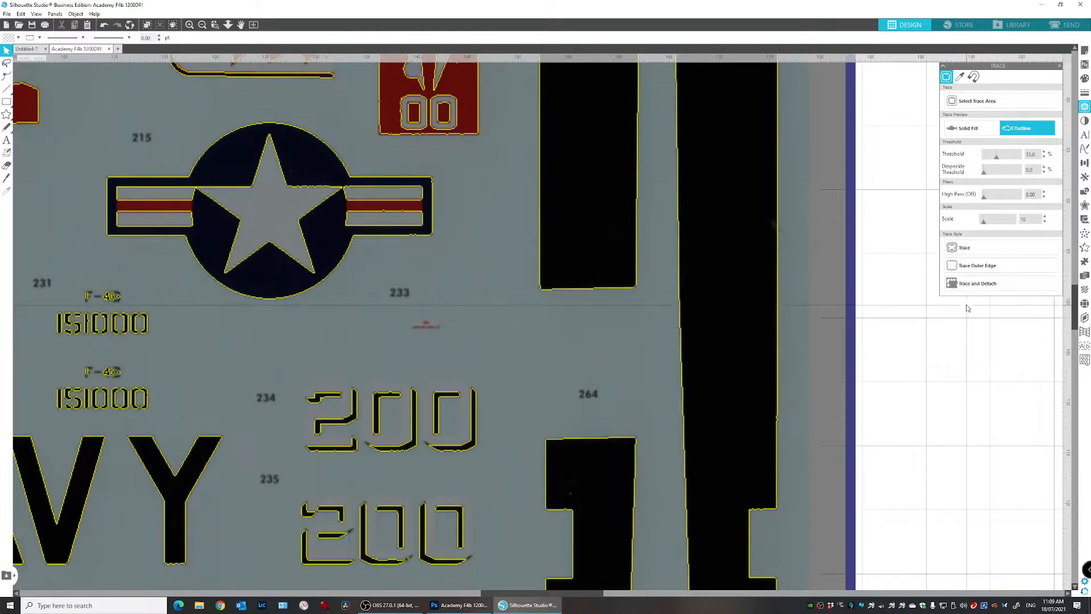
{"action": "left_click", "coordinate": [971, 247]}
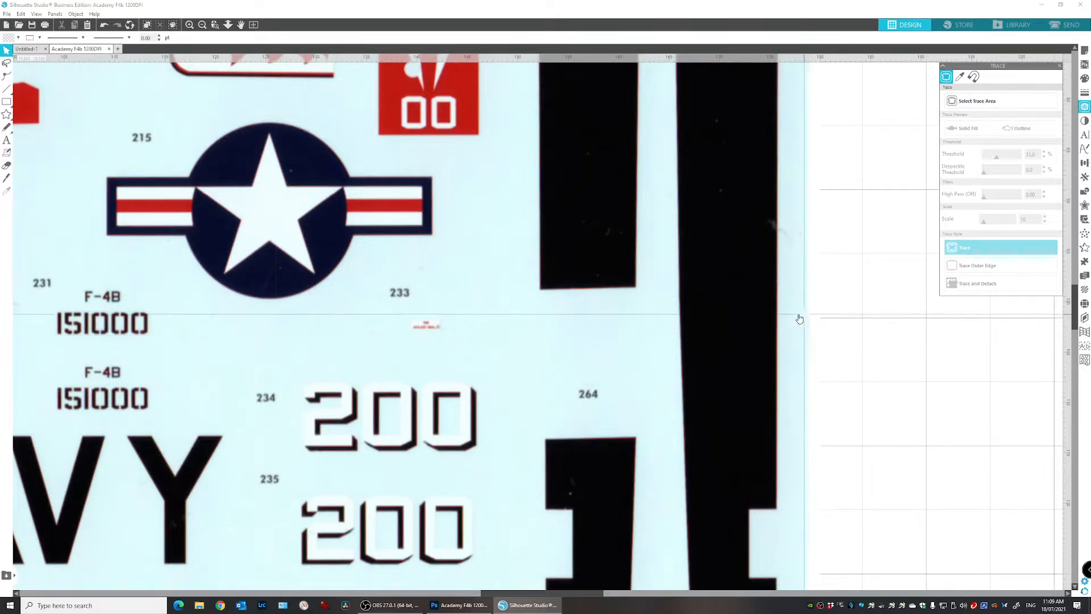
- Move the decal sheet image off the traced outlines into the empty space beside them
{"action": "left_click_drag", "start_coordinate": [803, 319], "coordinate": [909, 311]}
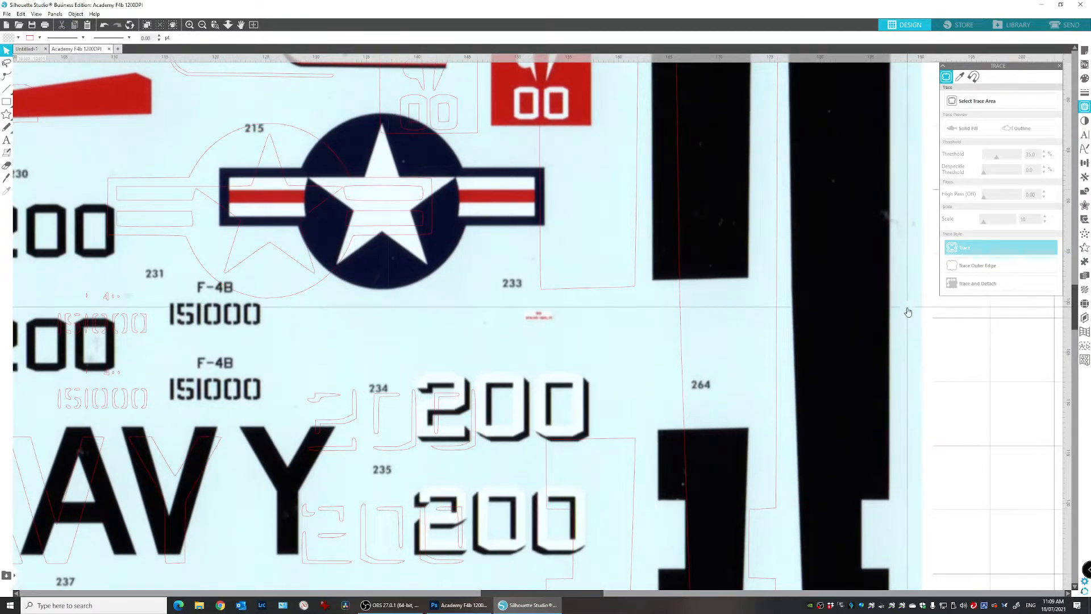
{"action": "left_click_drag", "start_coordinate": [845, 383], "coordinate": [1027, 307]}
{"action": "mouse_move", "coordinate": [830, 353]}
{"action": "left_mouse_down"}
{"action": "mouse_move", "coordinate": [901, 299]}
{"action": "mouse_move", "coordinate": [1030, 234]}
{"action": "left_mouse_up"}
{"action": "mouse_move", "coordinate": [554, 441]}
{"action": "left_mouse_down"}
{"action": "mouse_move", "coordinate": [803, 363]}
{"action": "mouse_move", "coordinate": [1090, 251]}
{"action": "left_mouse_up"}
{"action": "left_click_drag", "start_coordinate": [825, 368], "coordinate": [1081, 286]}
{"action": "left_click_drag", "start_coordinate": [968, 332], "coordinate": [1074, 288]}
{"action": "left_click_drag", "start_coordinate": [877, 362], "coordinate": [1057, 285]}
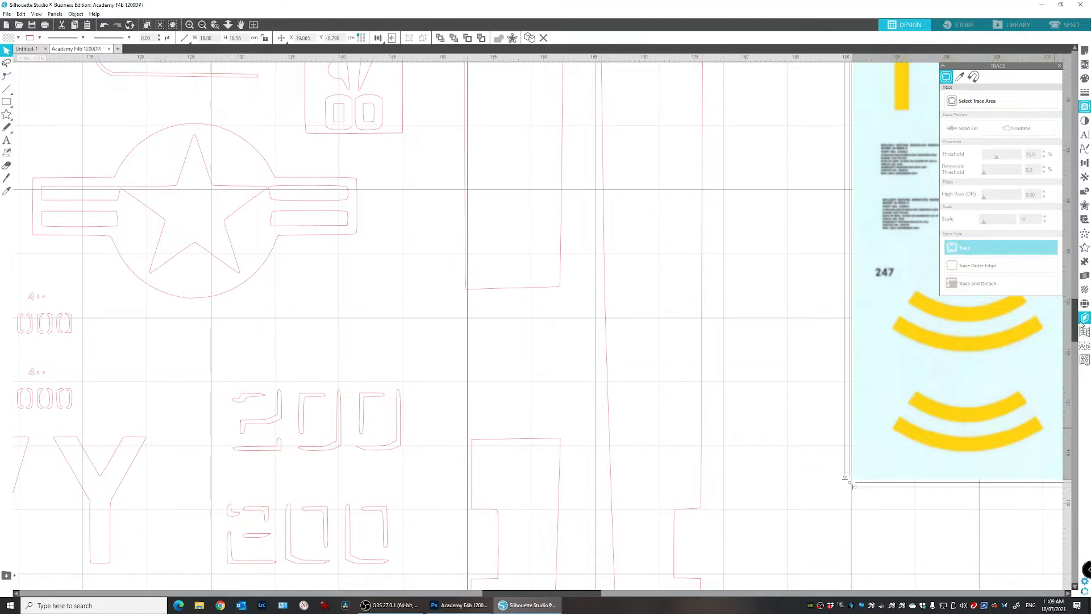
- Examine the traced outlines of the insignia, numbers, lettering and long black panels for missing or broken shapes
{"action": "left_click_drag", "start_coordinate": [1074, 320], "coordinate": [1076, 413]}
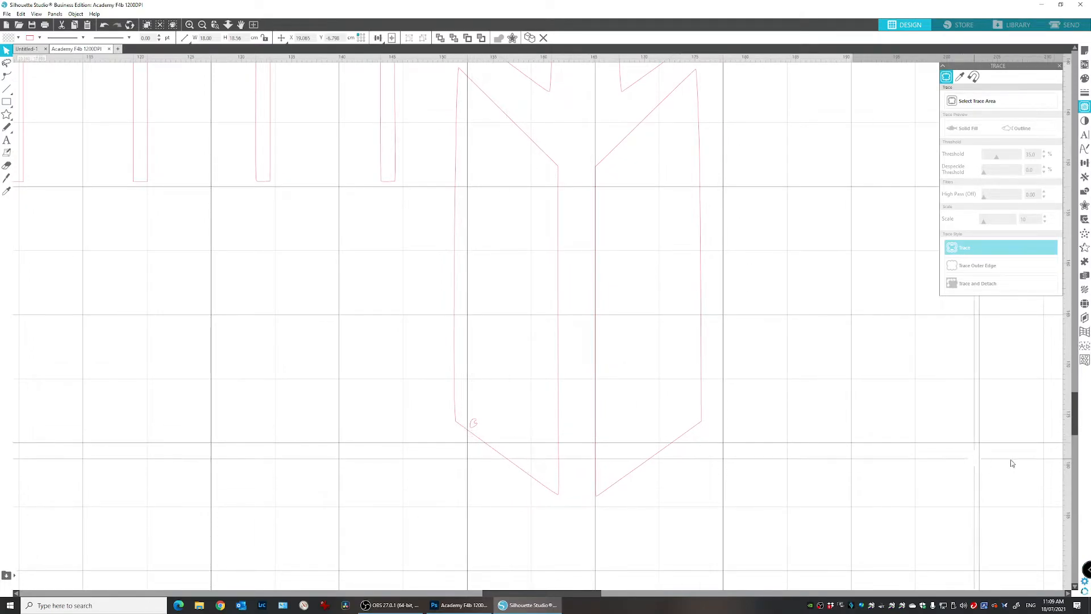
{"action": "left_click_drag", "start_coordinate": [1071, 426], "coordinate": [1059, 349]}
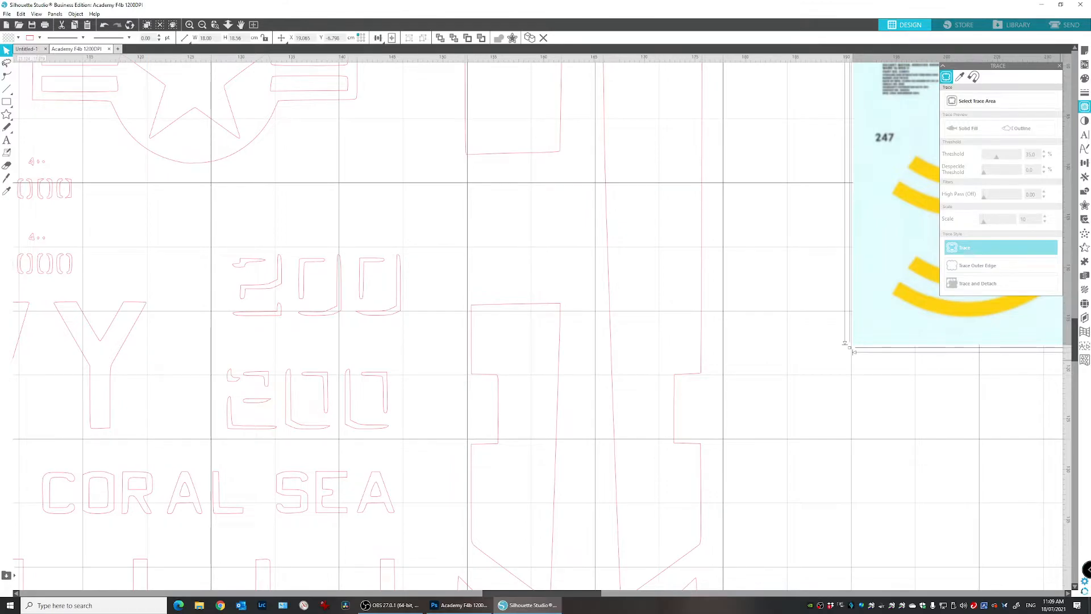
{"action": "left_click_drag", "start_coordinate": [1090, 128], "coordinate": [592, 1]}
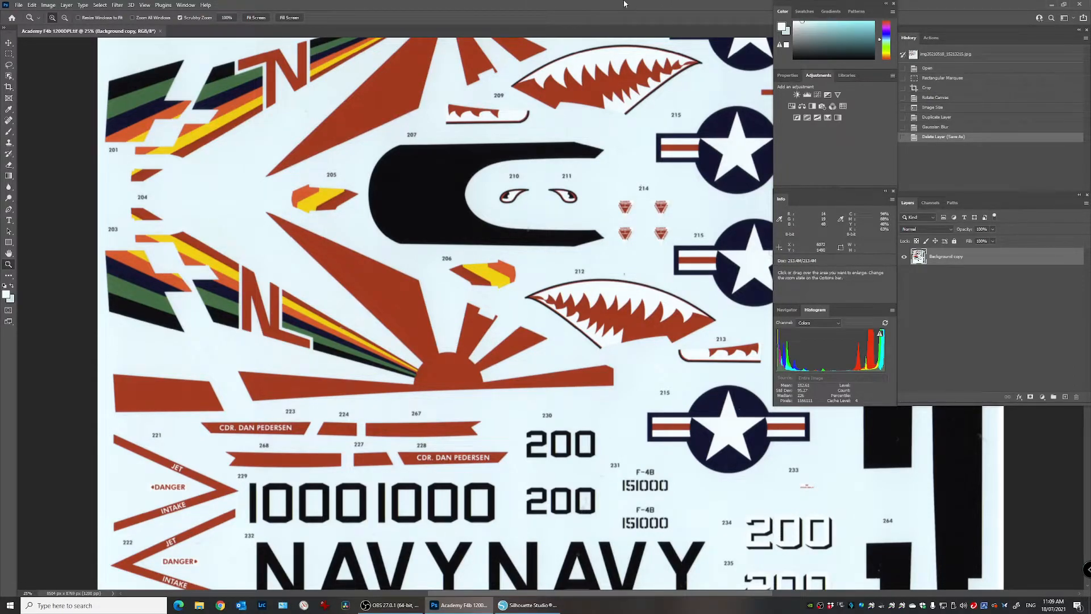
{"action": "double_click", "coordinate": [604, 5]}
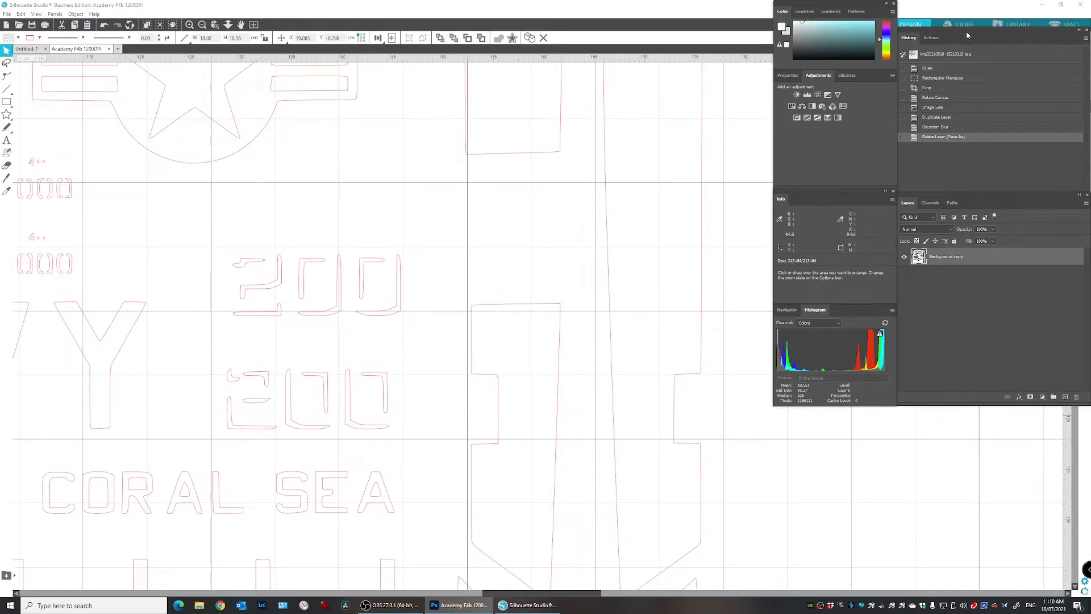
{"action": "left_click", "coordinate": [966, 10]}
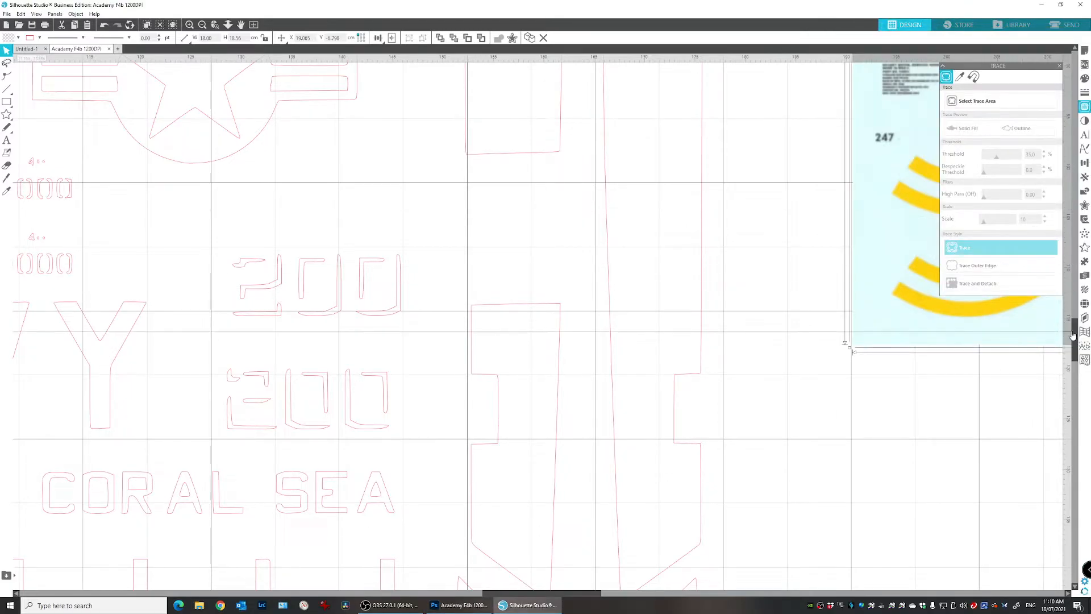
{"action": "left_click_drag", "start_coordinate": [1074, 335], "coordinate": [1073, 306]}
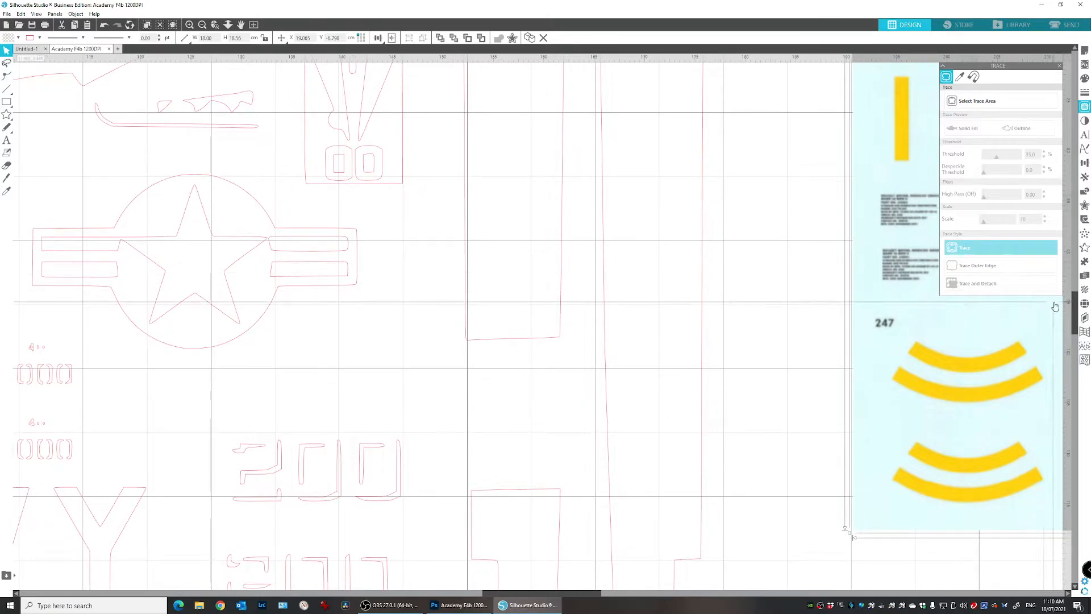
{"action": "left_click_drag", "start_coordinate": [1074, 304], "coordinate": [1078, 262]}
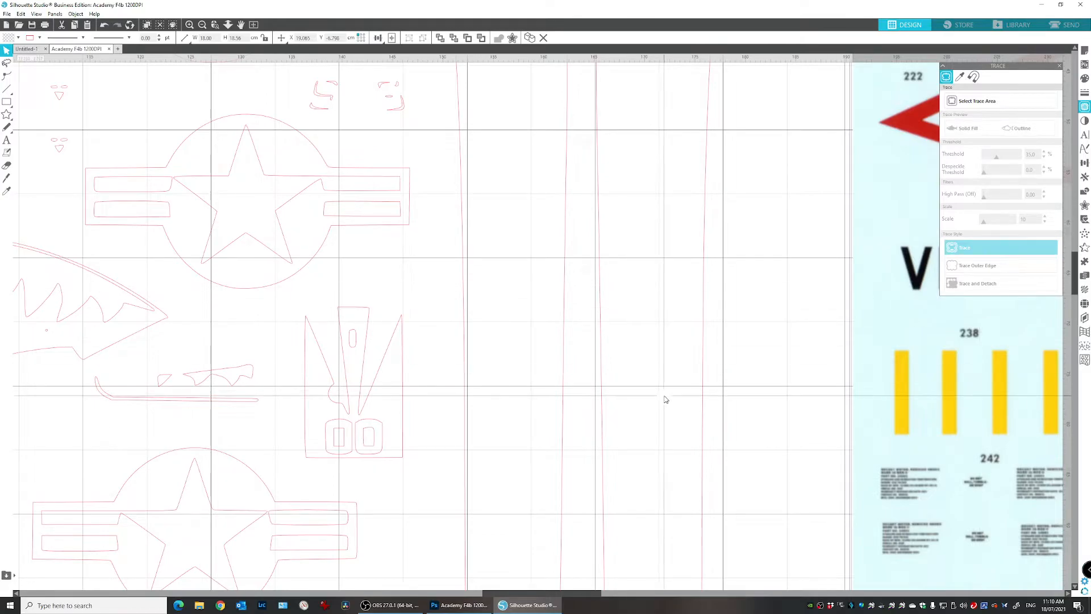
- Move the decal sheet image back over the traced outlines
{"action": "mouse_move", "coordinate": [988, 403]}
{"action": "left_mouse_down"}
{"action": "mouse_move", "coordinate": [133, 390]}
{"action": "mouse_move", "coordinate": [45, 373]}
{"action": "left_mouse_up"}
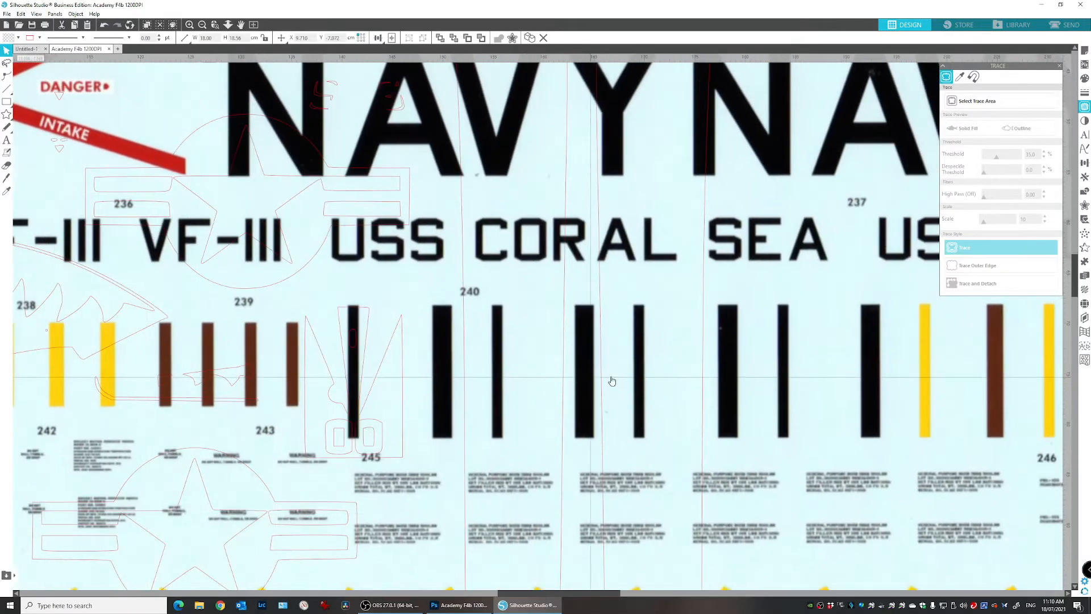
{"action": "left_click_drag", "start_coordinate": [781, 360], "coordinate": [273, 360]}
{"action": "left_click_drag", "start_coordinate": [755, 352], "coordinate": [306, 343]}
{"action": "left_click_drag", "start_coordinate": [645, 368], "coordinate": [815, 486]}
{"action": "left_click_drag", "start_coordinate": [619, 246], "coordinate": [725, 479]}
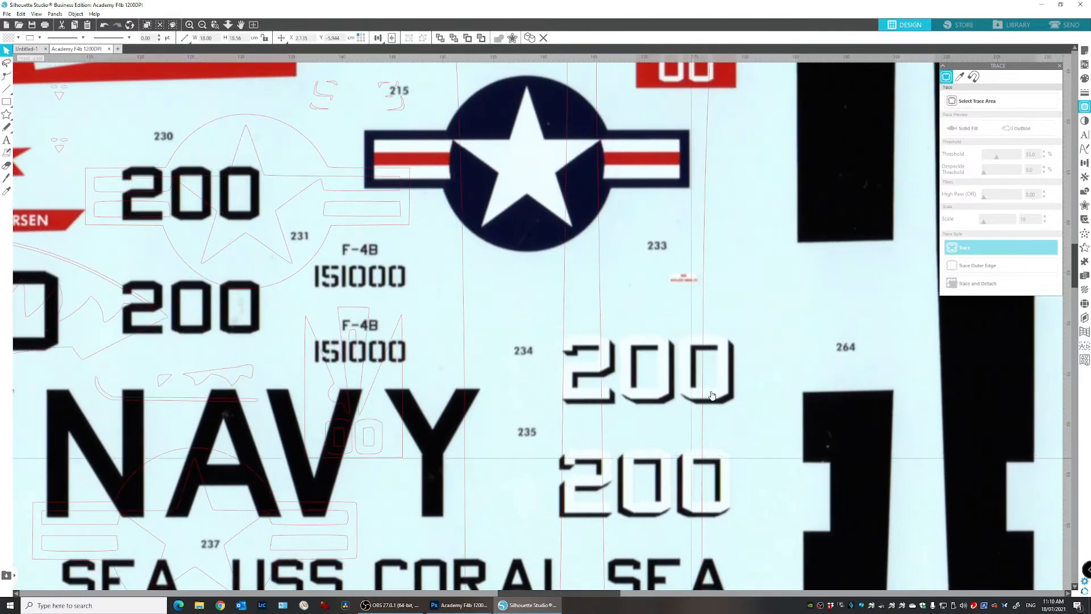
{"action": "left_click_drag", "start_coordinate": [657, 194], "coordinate": [607, 414]}
{"action": "mouse_move", "coordinate": [694, 346]}
{"action": "left_mouse_down"}
{"action": "mouse_move", "coordinate": [526, 449]}
{"action": "mouse_move", "coordinate": [462, 505]}
{"action": "mouse_move", "coordinate": [413, 495]}
{"action": "left_mouse_up"}
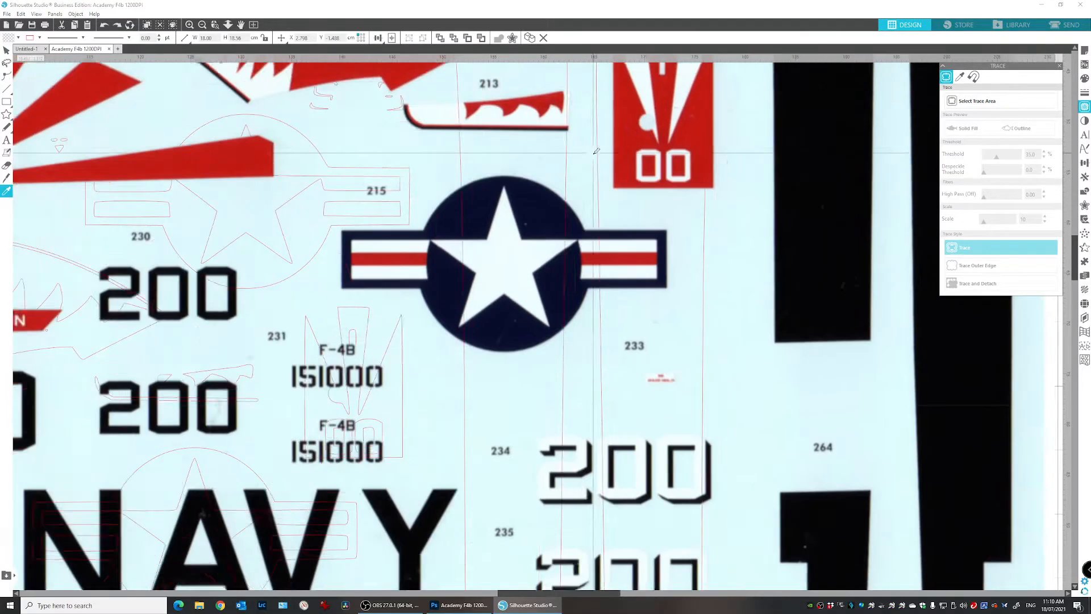
- Undo all moves of the decal sheet and the trace itself to get back to the trace preview
{"action": "key", "text": "ctrl+z"}
{"action": "key", "text": "ctrl+z"}
{"action": "key", "text": "ctrl+z"}
{"action": "key", "text": "ctrl+z"}
{"action": "key", "text": "ctrl+z"}
{"action": "key", "text": "ctrl+z"}
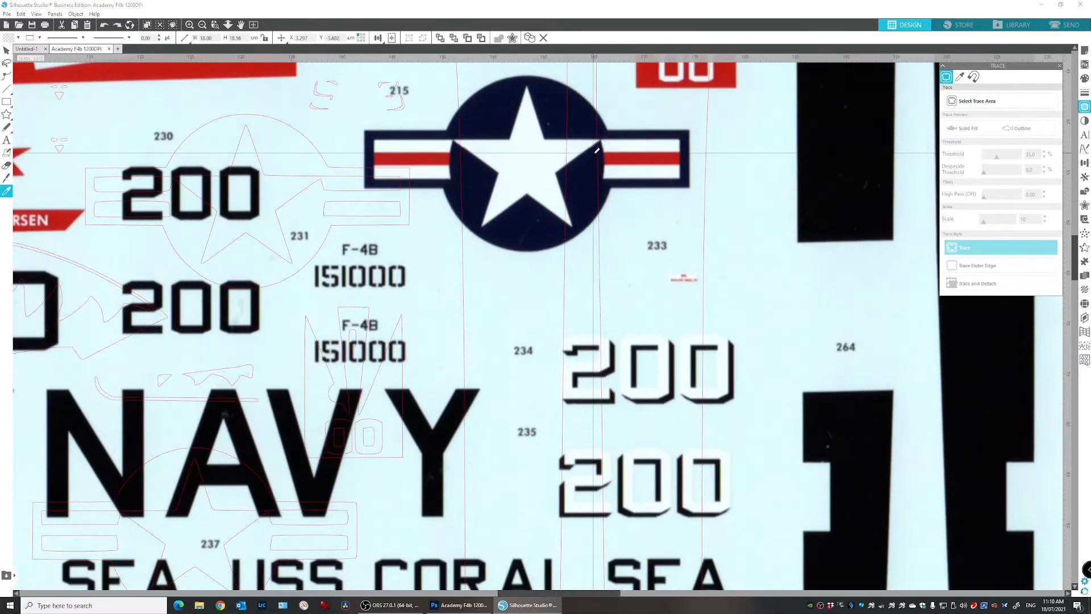
{"action": "key", "text": "ctrl+z"}
{"action": "key", "text": "ctrl+z"}
{"action": "key", "text": "ctrl+z"}
{"action": "key", "text": "ctrl+z"}
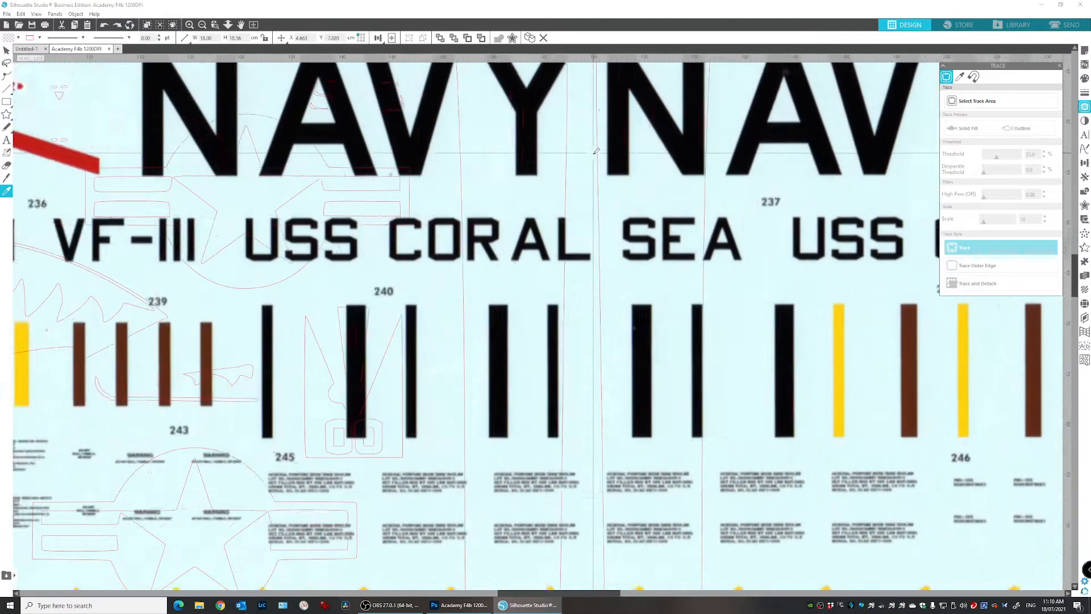
{"action": "scroll", "coordinate": [596, 150], "scroll_direction": "down", "scroll_amount": 8}
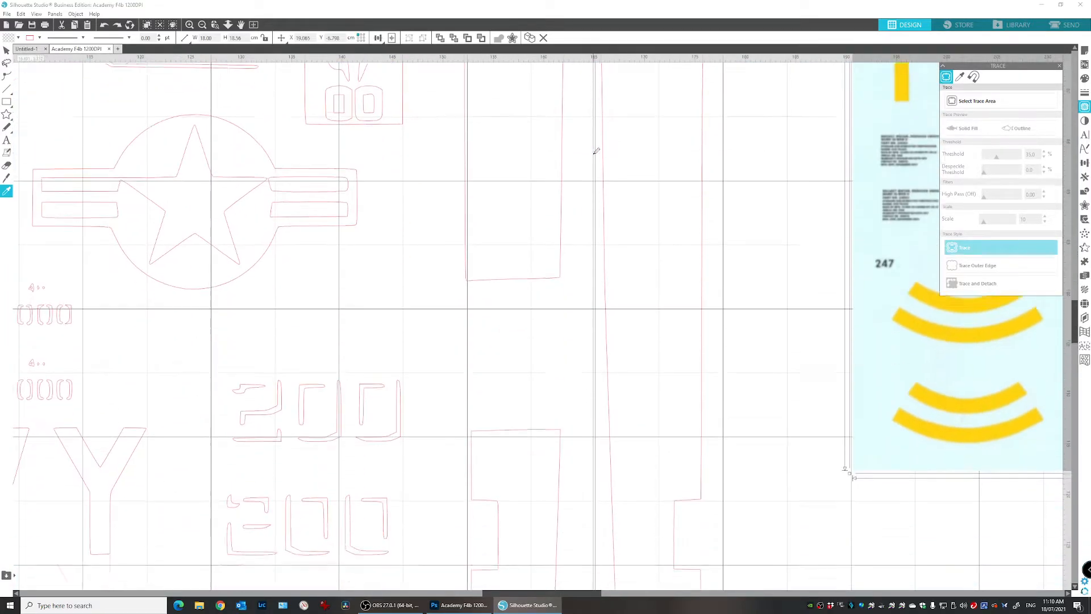
{"action": "scroll", "coordinate": [596, 151], "scroll_direction": "up", "scroll_amount": 7}
{"action": "key", "text": "ctrl+z"}
{"action": "key", "text": "ctrl+z"}
{"action": "key", "text": "ctrl+z"}
{"action": "key", "text": "ctrl+z"}
{"action": "key", "text": "ctrl+z"}
{"action": "key", "text": "ctrl+z"}
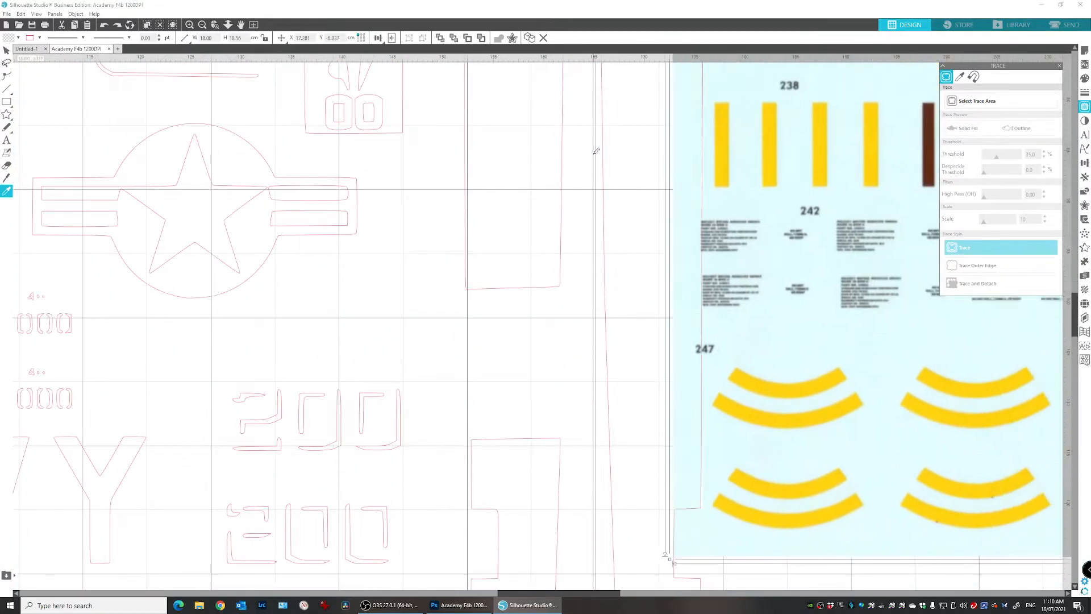
{"action": "key", "text": "ctrl+z"}
{"action": "key", "text": "ctrl+z"}
{"action": "key", "text": "ctrl+z"}
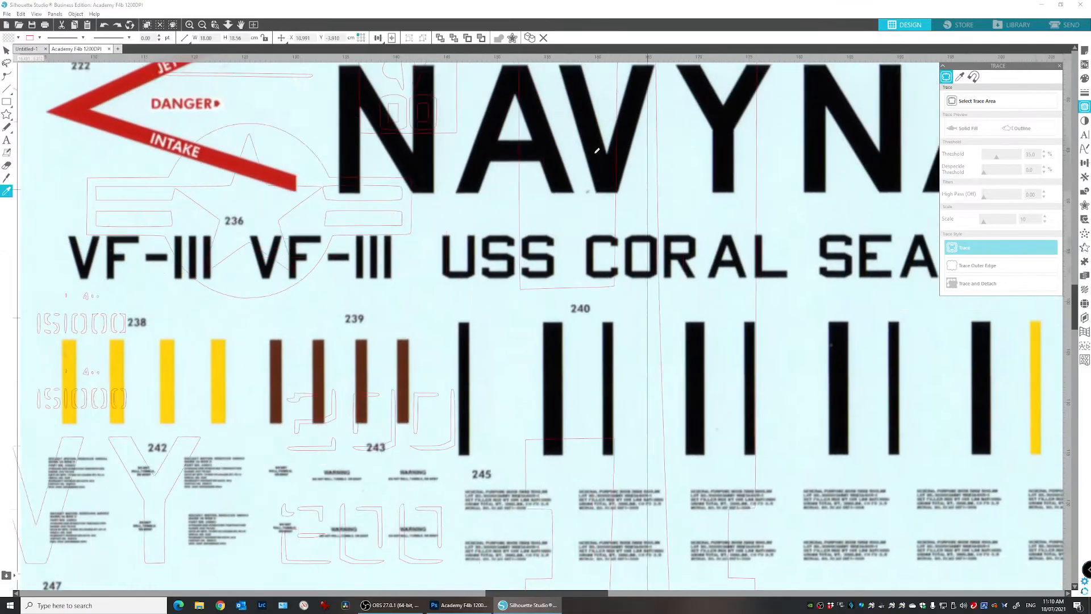
{"action": "key", "text": "ctrl+z"}
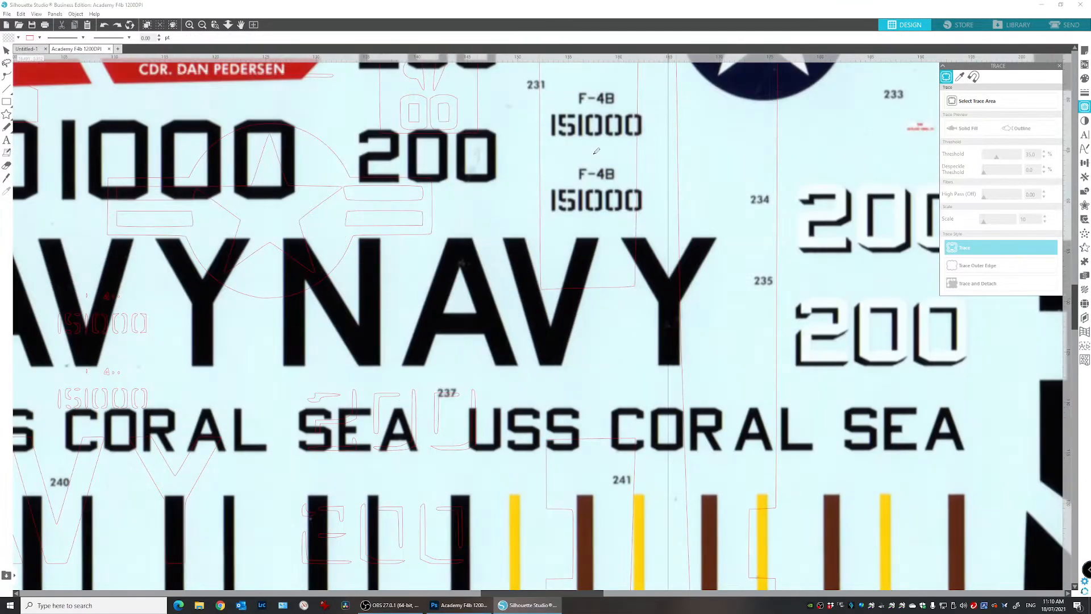
{"action": "key", "text": "ctrl+z"}
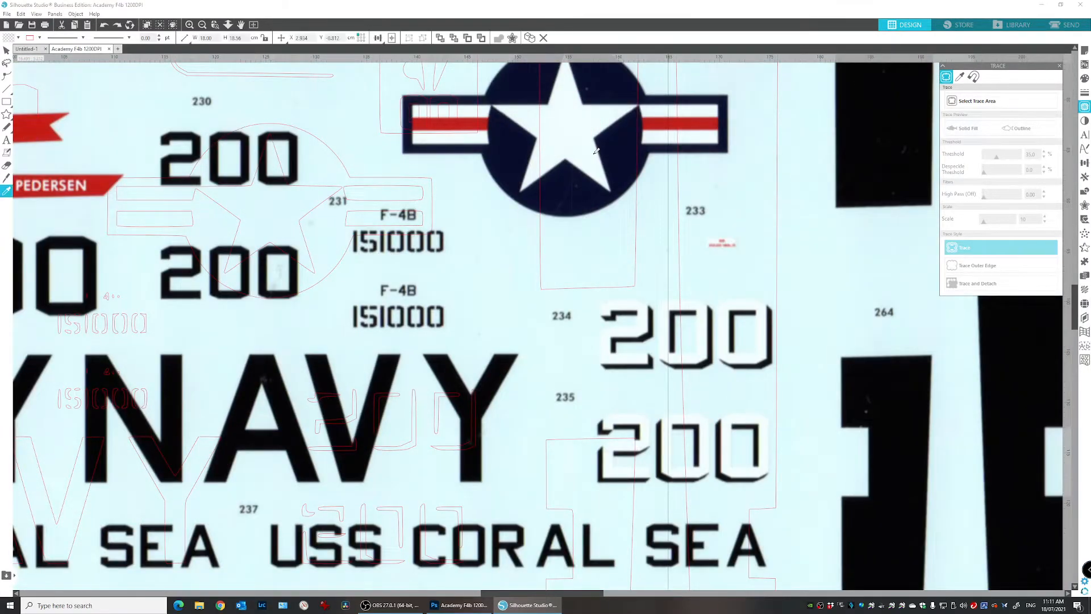
{"action": "key", "text": "ctrl+z"}
{"action": "key", "text": "ctrl+z"}
{"action": "key", "text": "ctrl+z"}
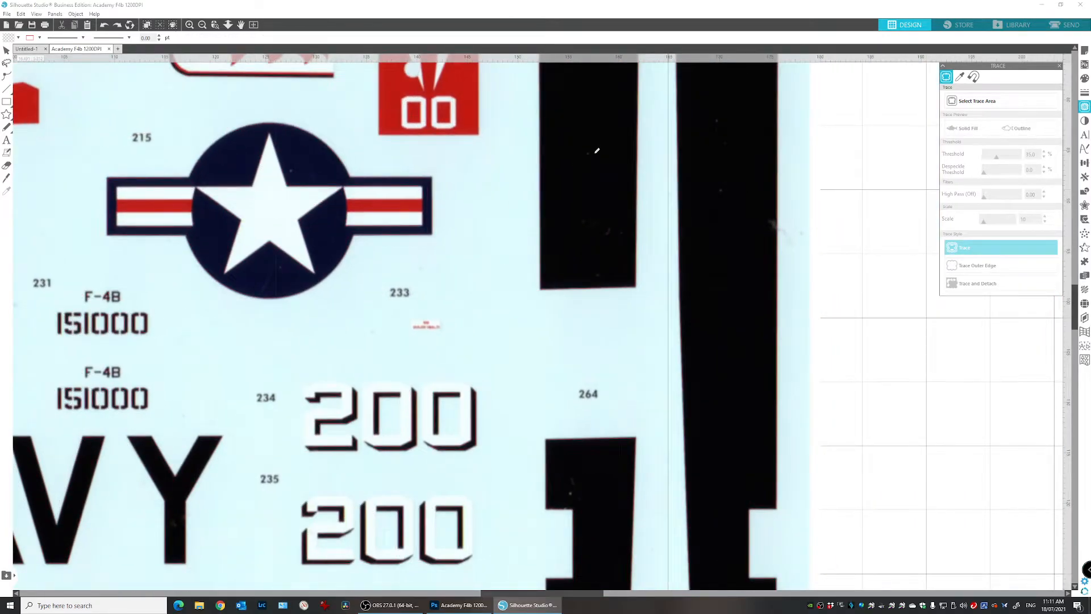
{"action": "left_click", "coordinate": [597, 150]}
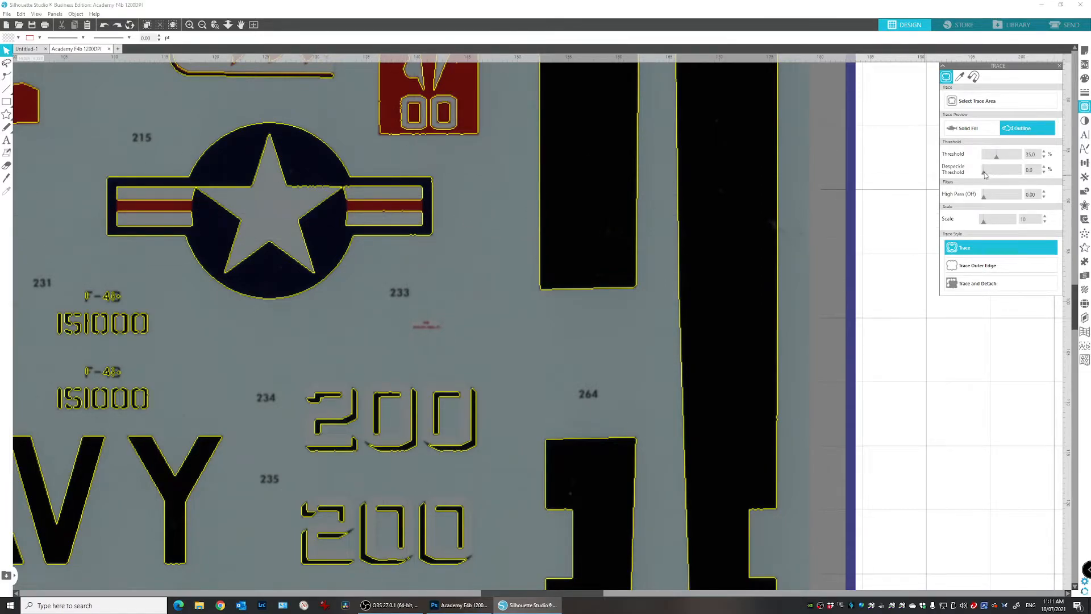
- Set the despeckle threshold to 77% and the trace threshold to 74%, checking the preview around the star insignia
{"action": "left_click_drag", "start_coordinate": [1010, 174], "coordinate": [959, 182]}
{"action": "left_click_drag", "start_coordinate": [1020, 181], "coordinate": [1016, 177]}
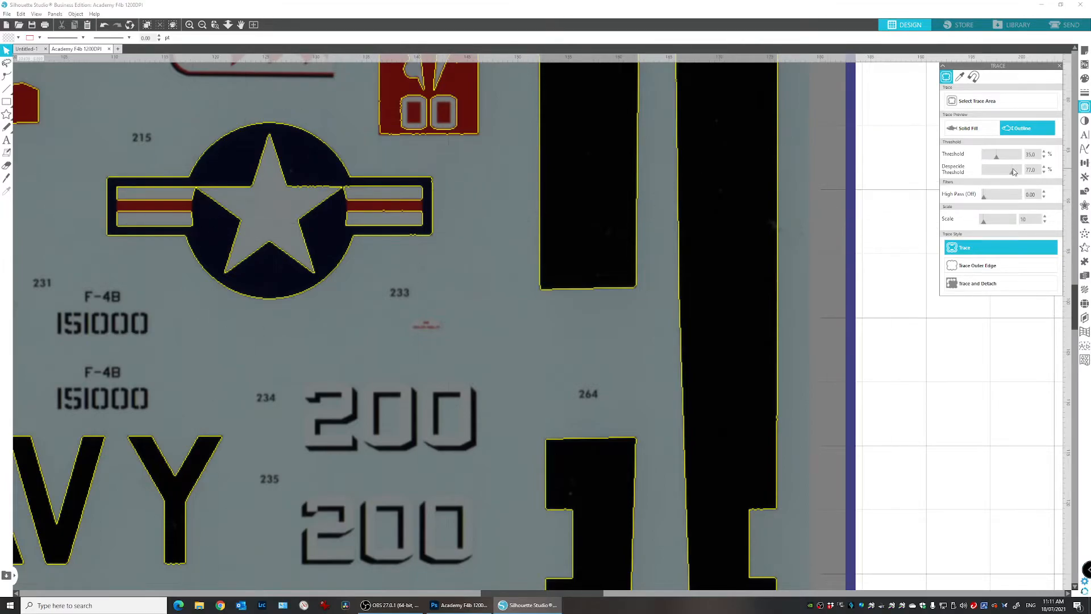
{"action": "left_click_drag", "start_coordinate": [997, 159], "coordinate": [1010, 159]}
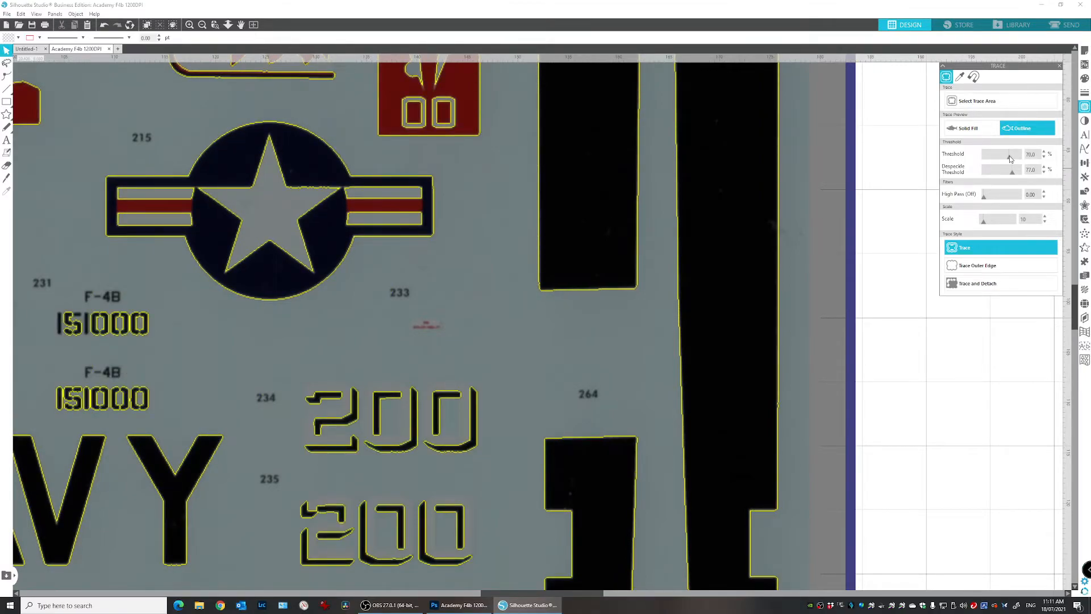
{"action": "left_click_drag", "start_coordinate": [1010, 158], "coordinate": [1012, 160]}
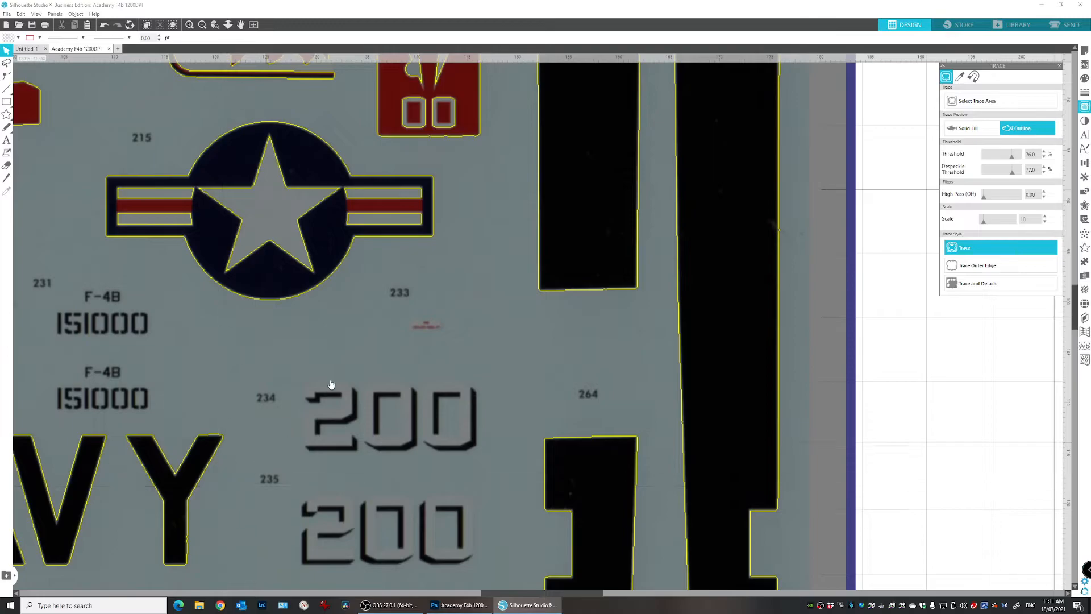
{"action": "left_click", "coordinate": [190, 27]}
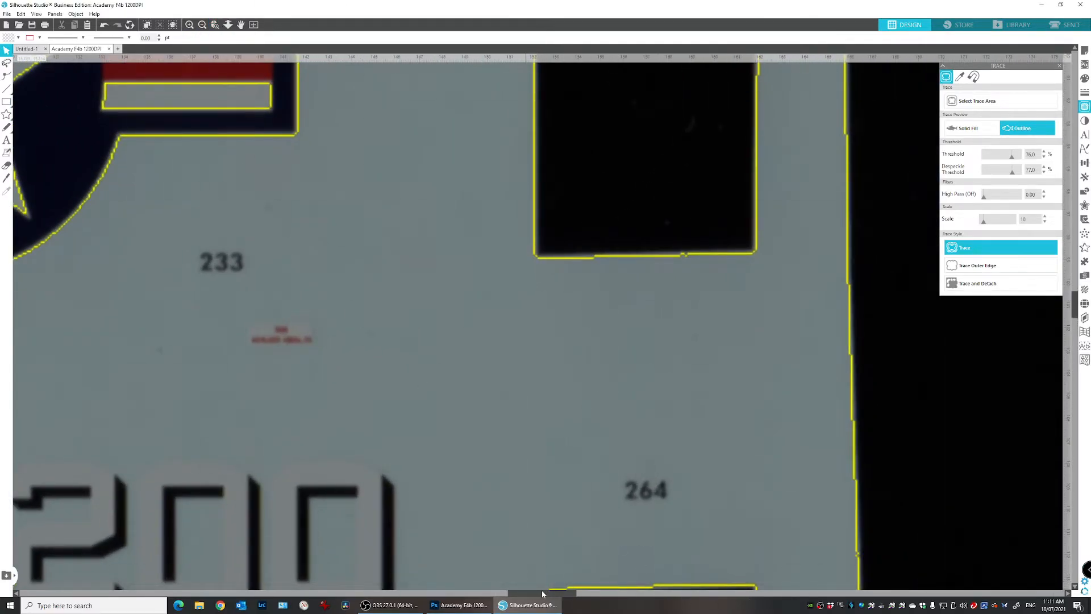
{"action": "left_click_drag", "start_coordinate": [542, 598], "coordinate": [471, 577]}
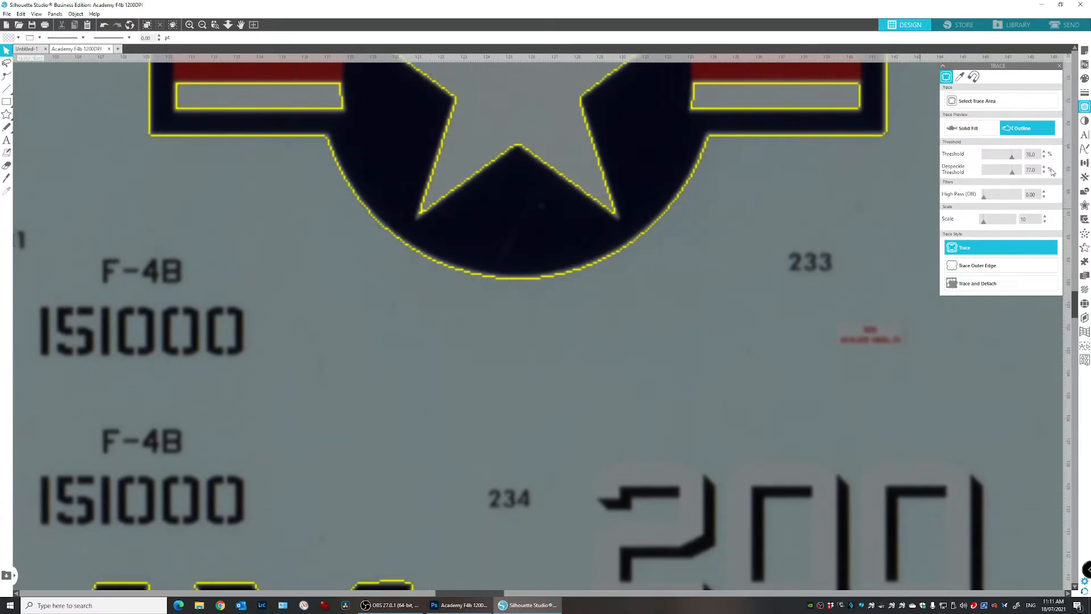
{"action": "left_click_drag", "start_coordinate": [1012, 160], "coordinate": [1011, 161]}
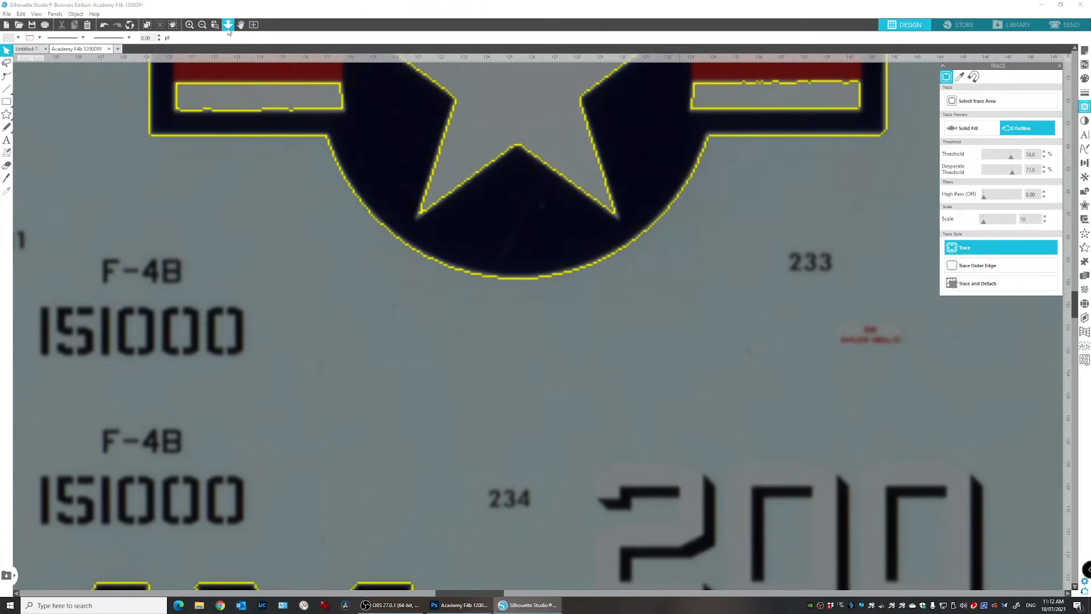
- Trace the entire decal sheet with the current threshold and despeckle settings
{"action": "left_click", "coordinate": [202, 24]}
{"action": "left_click", "coordinate": [202, 24]}
{"action": "left_click", "coordinate": [202, 25]}
{"action": "left_click", "coordinate": [202, 24]}
{"action": "left_click", "coordinate": [202, 25]}
{"action": "left_click", "coordinate": [202, 25]}
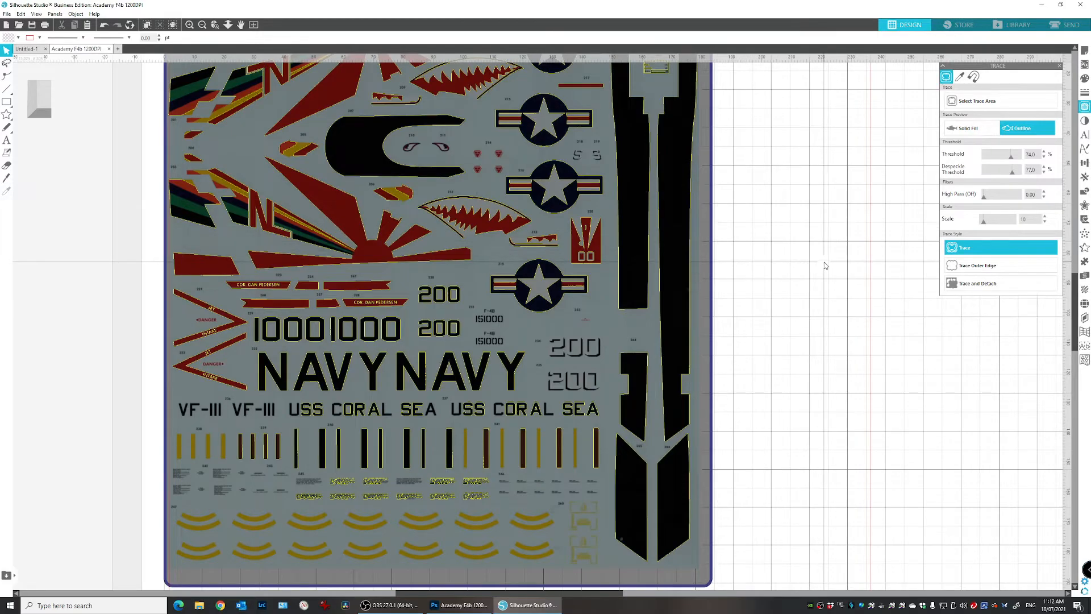
{"action": "left_click", "coordinate": [961, 248]}
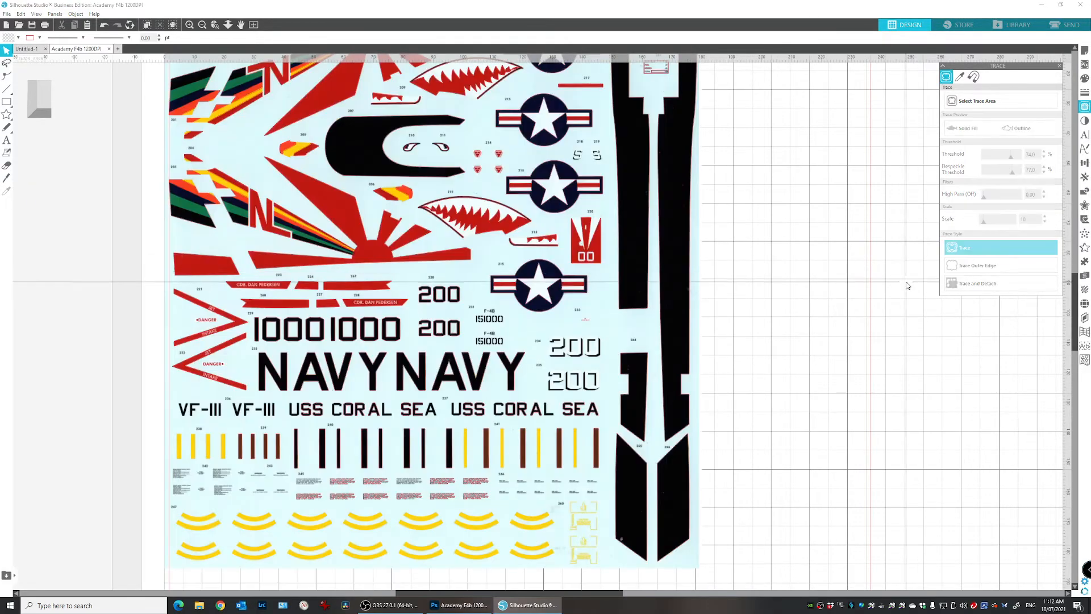
- Move the decal sheet image clear of the new outlines and inspect the traced star insignia up close
{"action": "mouse_move", "coordinate": [696, 284]}
{"action": "left_mouse_down"}
{"action": "mouse_move", "coordinate": [997, 300]}
{"action": "mouse_move", "coordinate": [1090, 262]}
{"action": "left_mouse_up"}
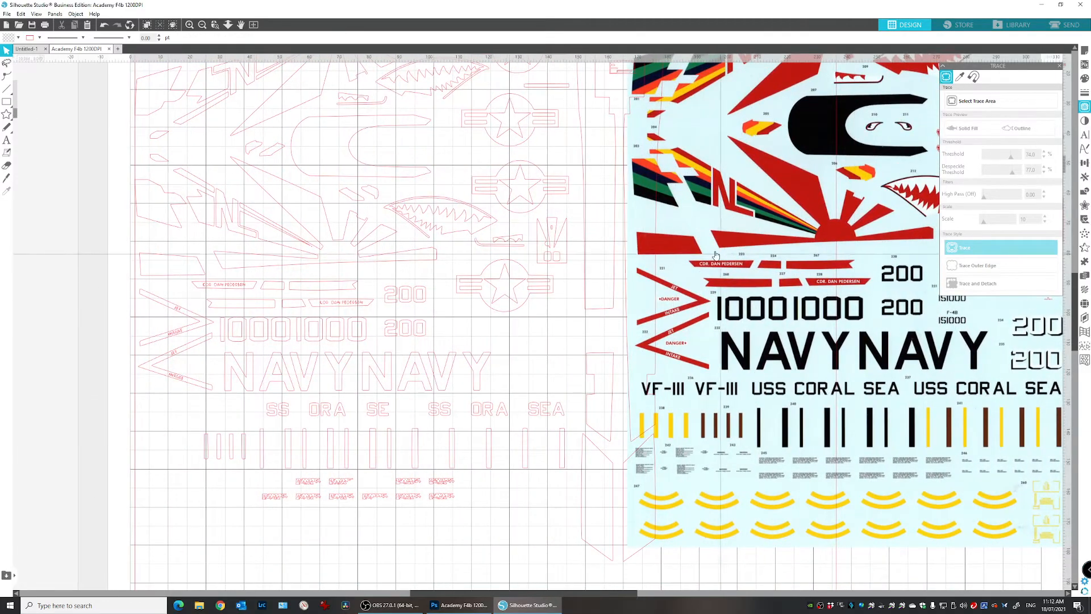
{"action": "left_click_drag", "start_coordinate": [725, 252], "coordinate": [818, 236]}
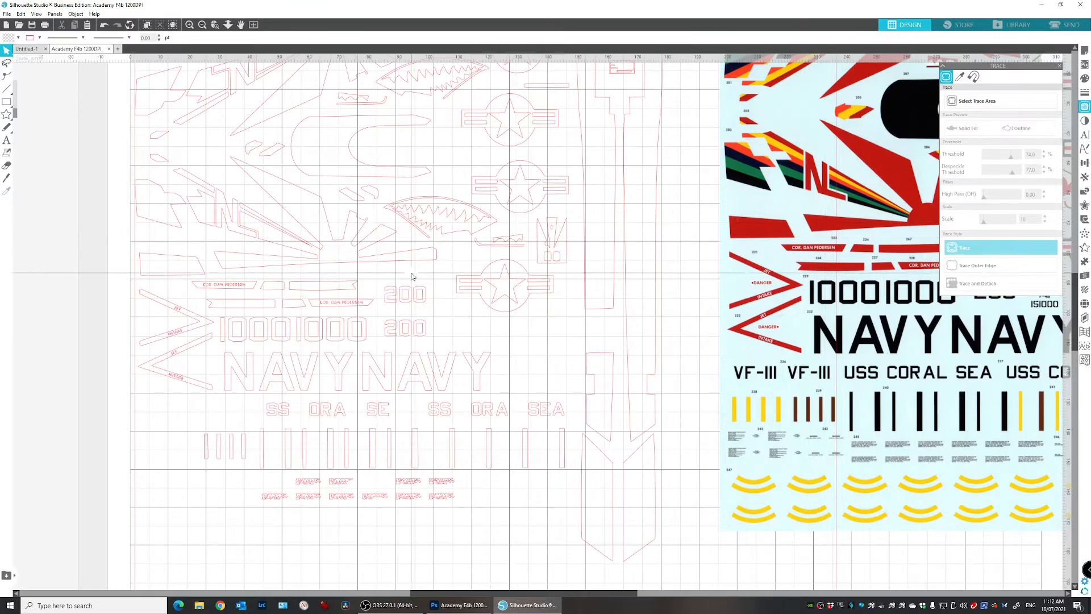
{"action": "scroll", "coordinate": [509, 191], "scroll_direction": "up", "scroll_amount": 1}
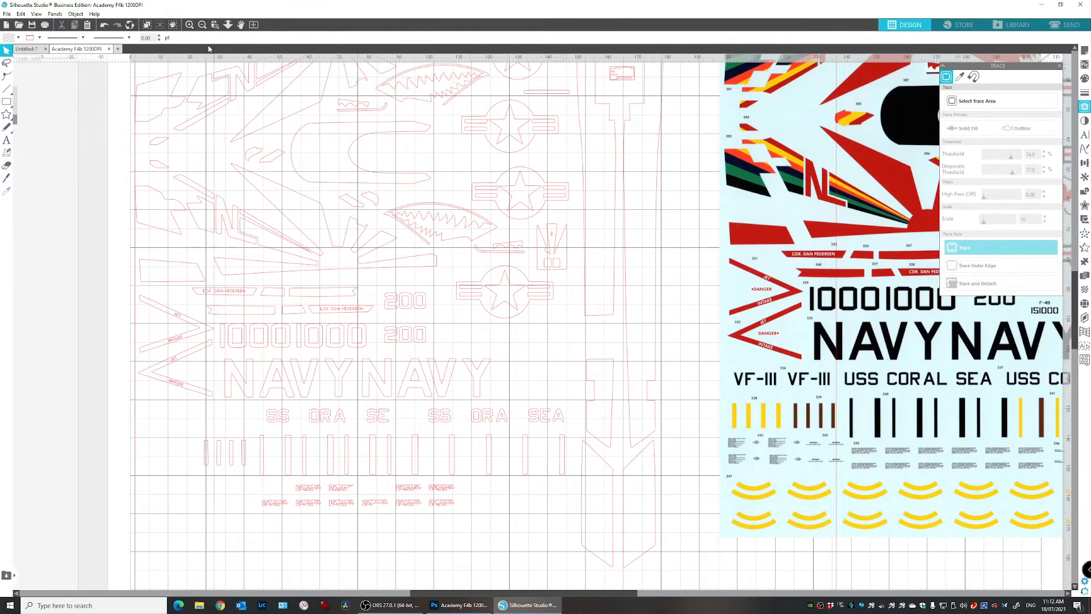
{"action": "left_click", "coordinate": [188, 25]}
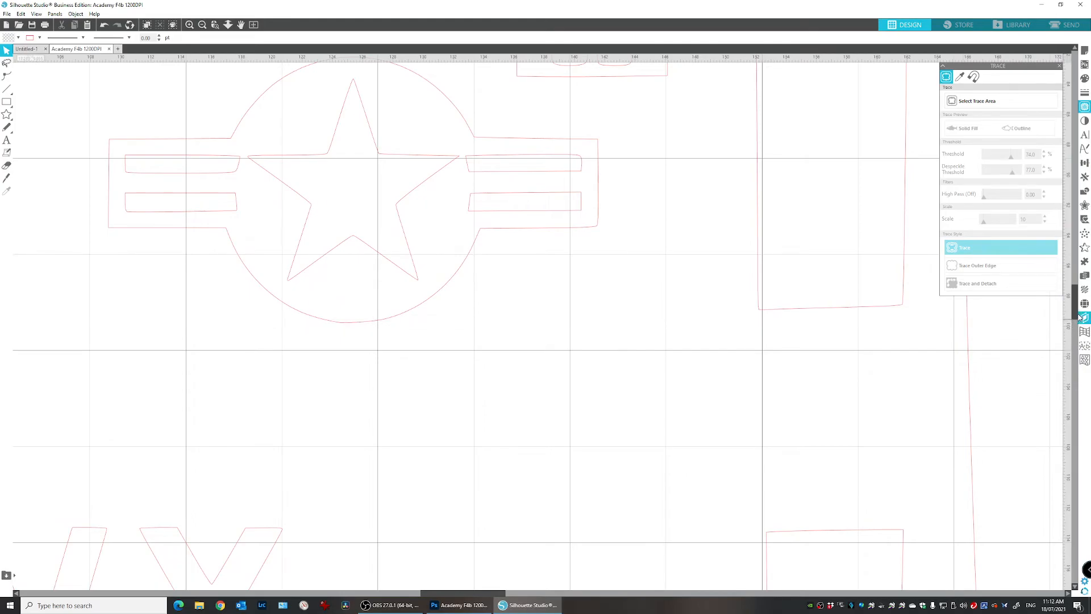
- Examine the traced star insignias up close, checking the circle edges, star points and side bars for smoothness
{"action": "left_click_drag", "start_coordinate": [1075, 320], "coordinate": [1068, 305]}
{"action": "scroll", "coordinate": [1060, 291], "scroll_direction": "up", "scroll_amount": 1}
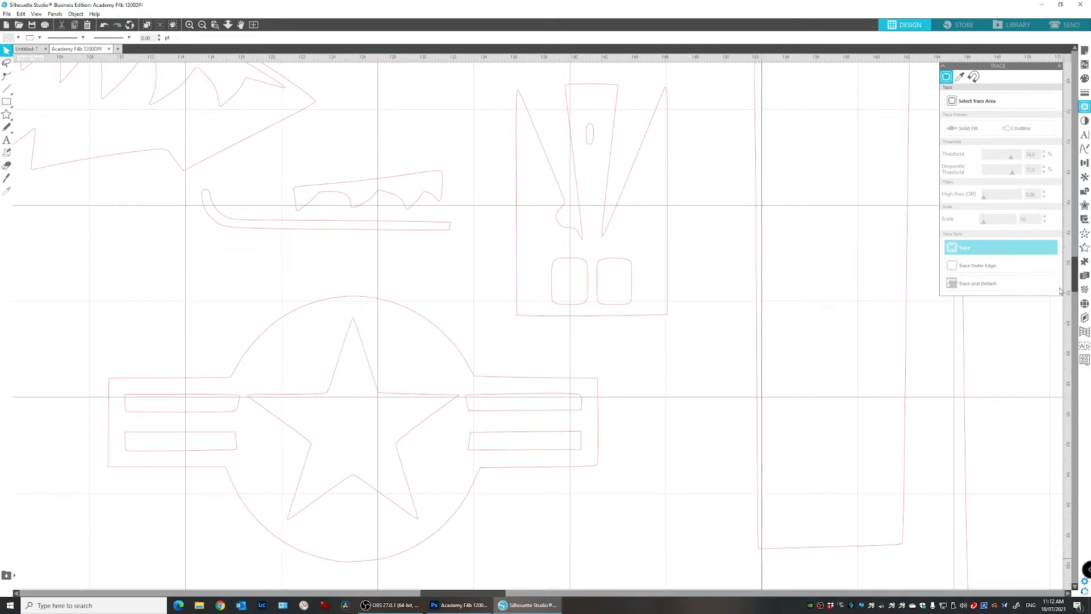
{"action": "scroll", "coordinate": [1059, 291], "scroll_direction": "up", "scroll_amount": 18}
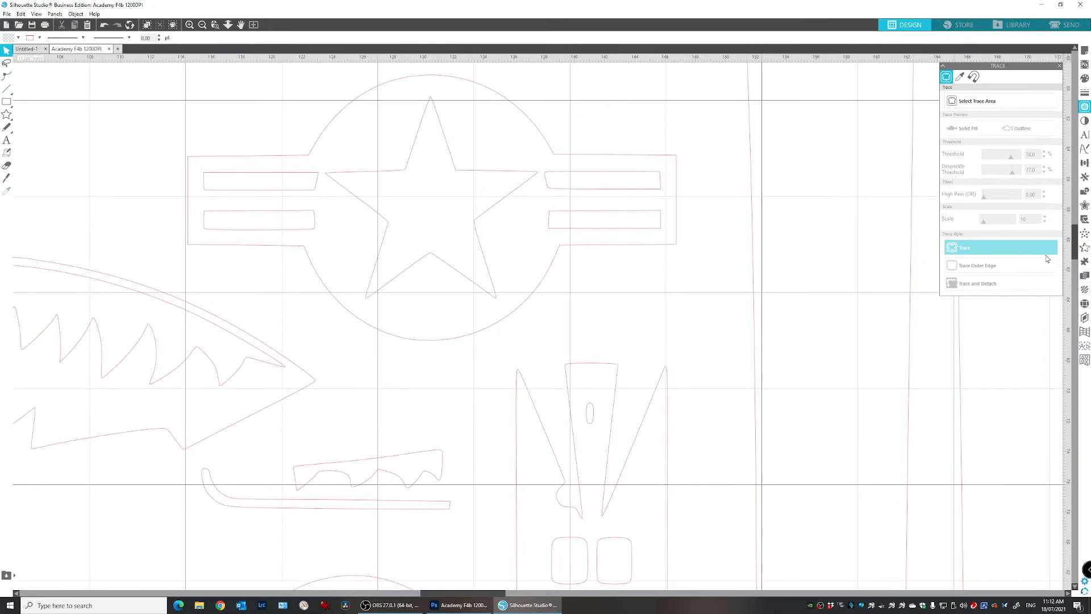
{"action": "scroll", "coordinate": [1046, 259], "scroll_direction": "down", "scroll_amount": 1}
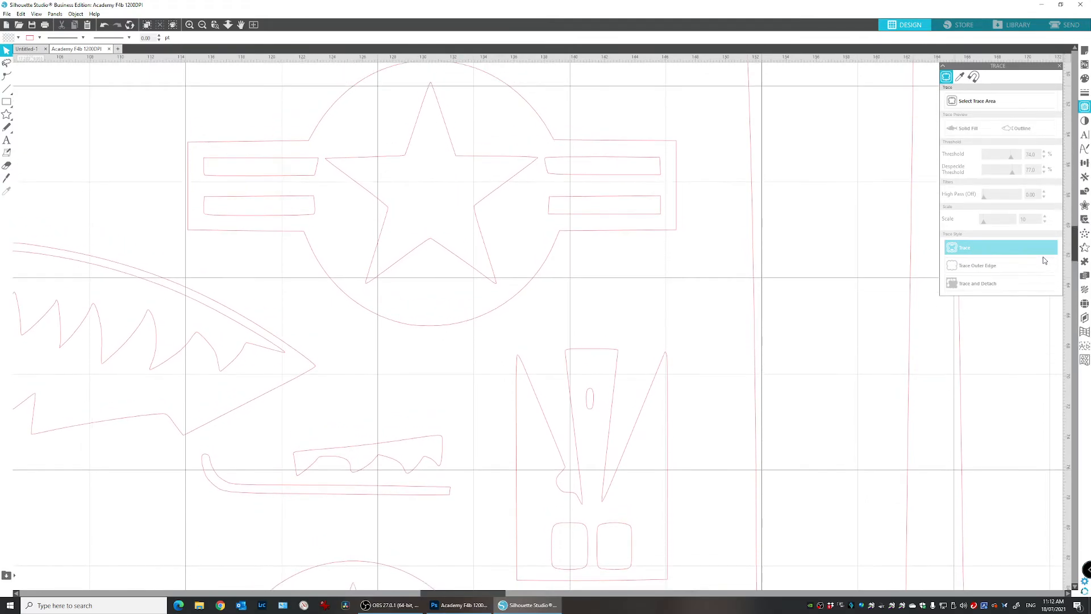
{"action": "left_click", "coordinate": [189, 25]}
{"action": "left_click", "coordinate": [188, 25]}
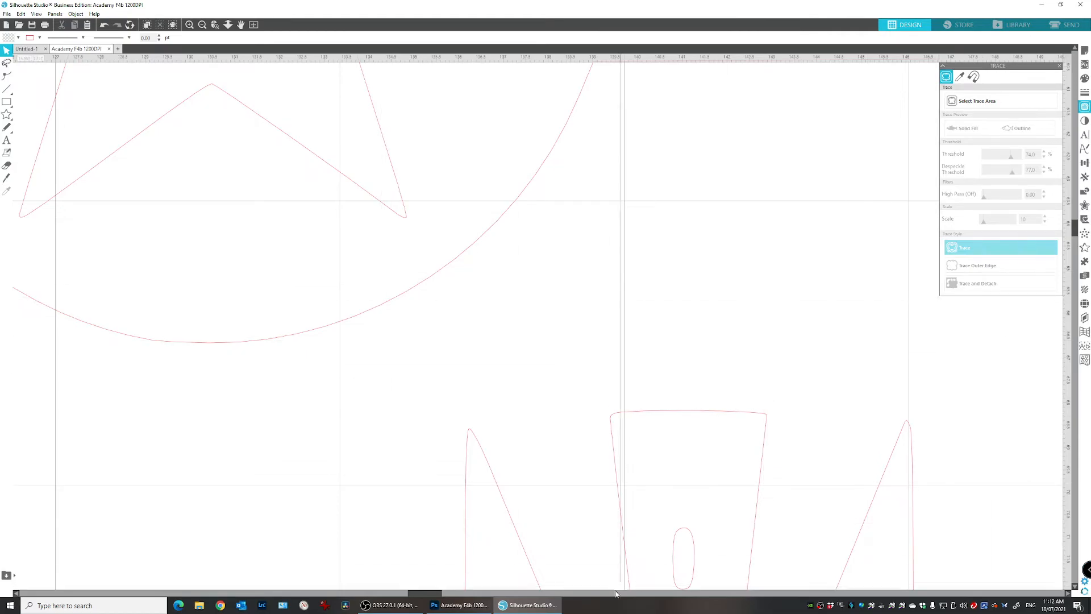
{"action": "left_click_drag", "start_coordinate": [441, 593], "coordinate": [414, 597]}
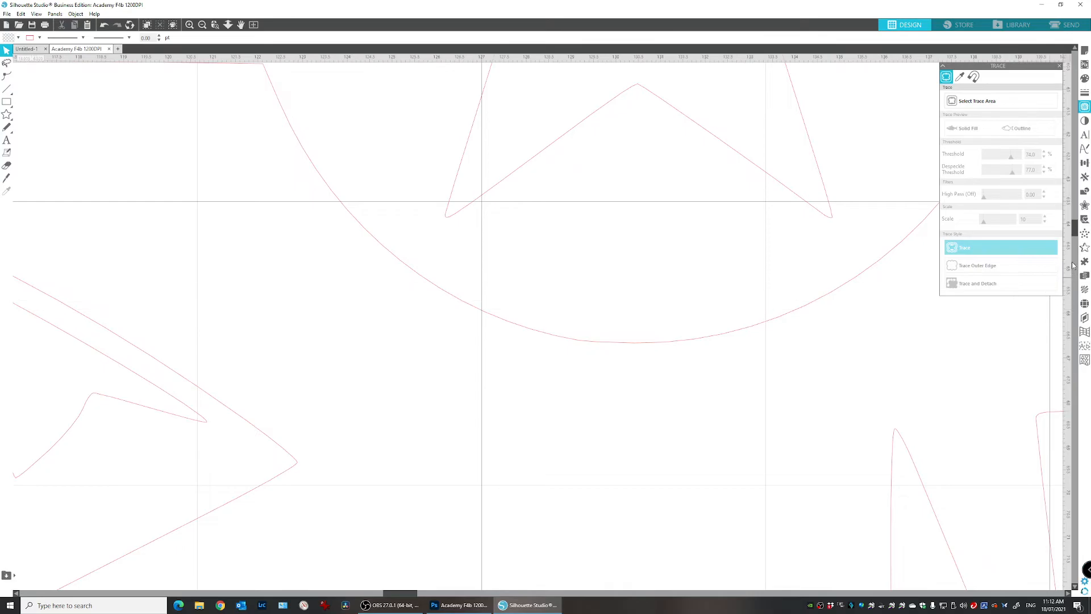
{"action": "left_click_drag", "start_coordinate": [1076, 230], "coordinate": [1055, 302]}
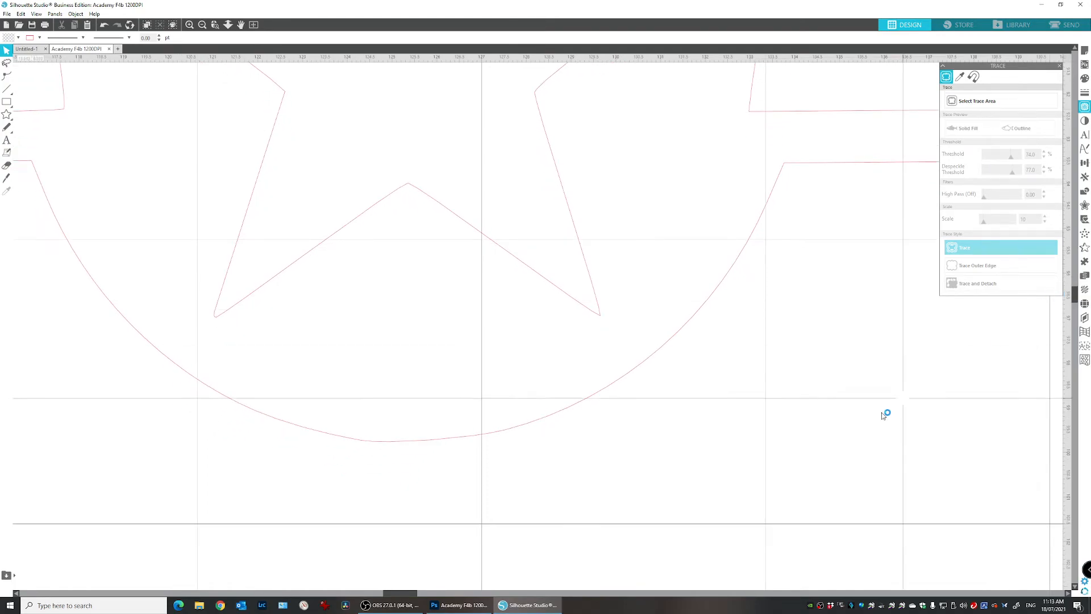
{"action": "left_click_drag", "start_coordinate": [413, 595], "coordinate": [374, 594]}
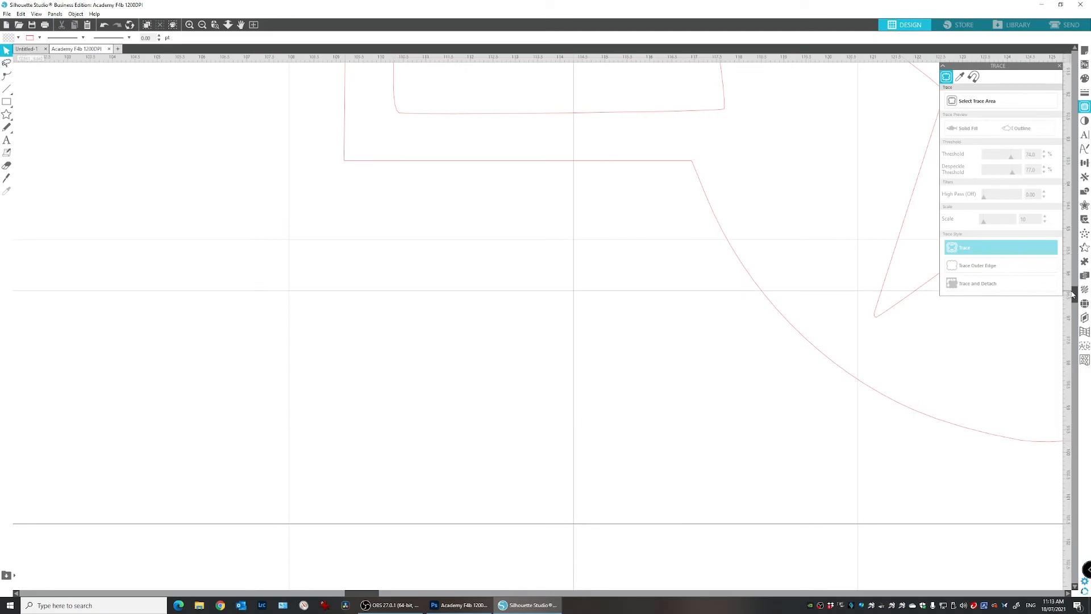
{"action": "left_click_drag", "start_coordinate": [1073, 295], "coordinate": [1072, 276]}
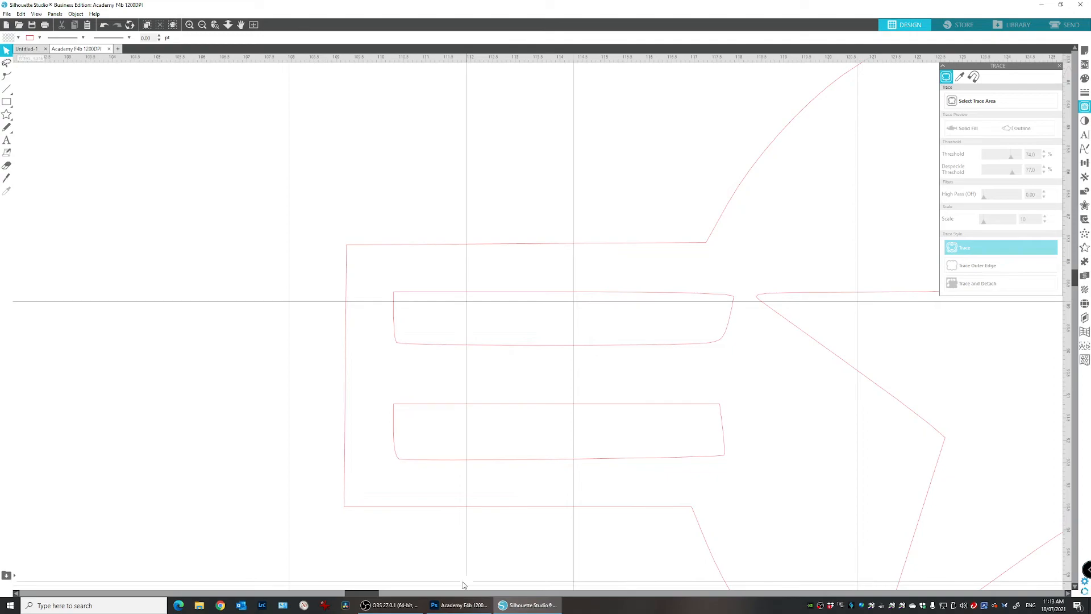
- Inspect the traced outlines of the 200 numerals and the neighbouring NAVY lettering
{"action": "left_click_drag", "start_coordinate": [361, 595], "coordinate": [303, 595]}
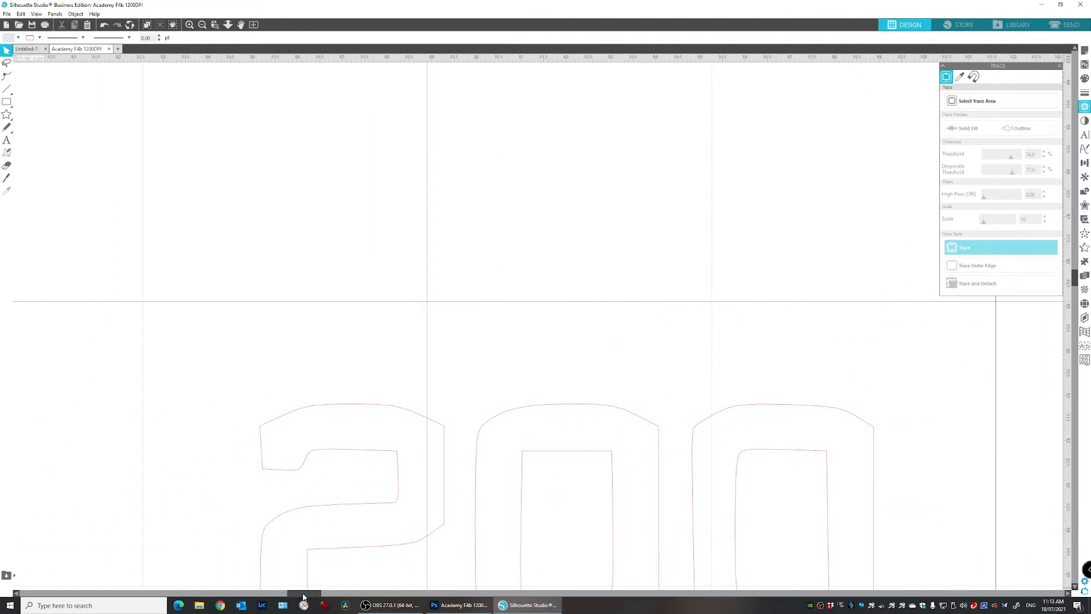
{"action": "left_click_drag", "start_coordinate": [1073, 281], "coordinate": [1083, 317]}
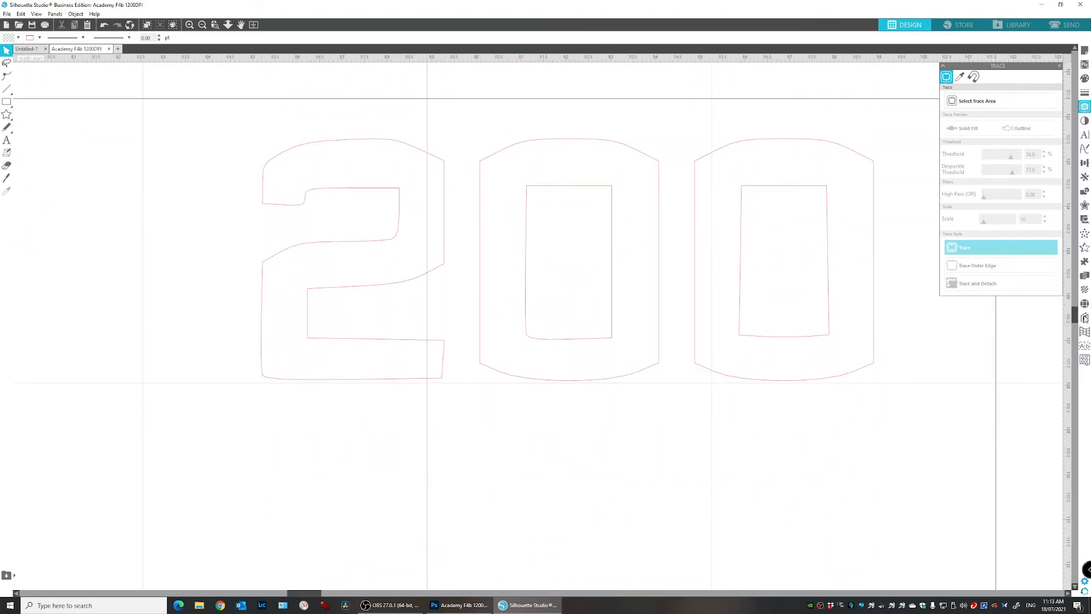
{"action": "left_click", "coordinate": [203, 25]}
{"action": "left_click", "coordinate": [204, 28]}
{"action": "left_click", "coordinate": [203, 29]}
{"action": "left_click", "coordinate": [203, 28]}
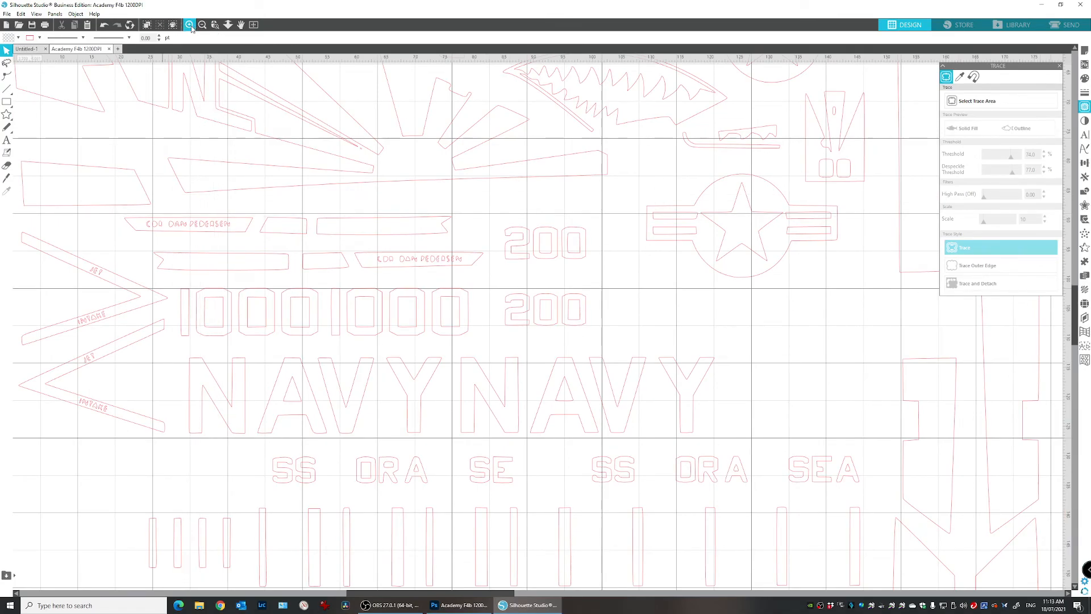
{"action": "left_click", "coordinate": [190, 25]}
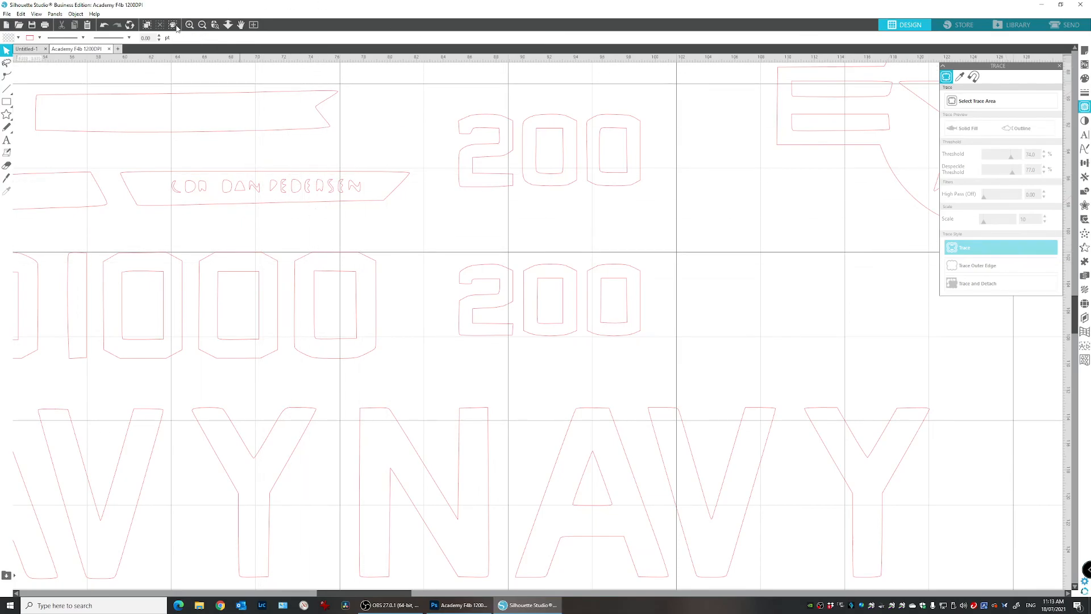
- Review the complete set of traced outlines beside the original decal sheet and switch to Photoshop
{"action": "left_click", "coordinate": [202, 25]}
{"action": "left_click", "coordinate": [203, 25]}
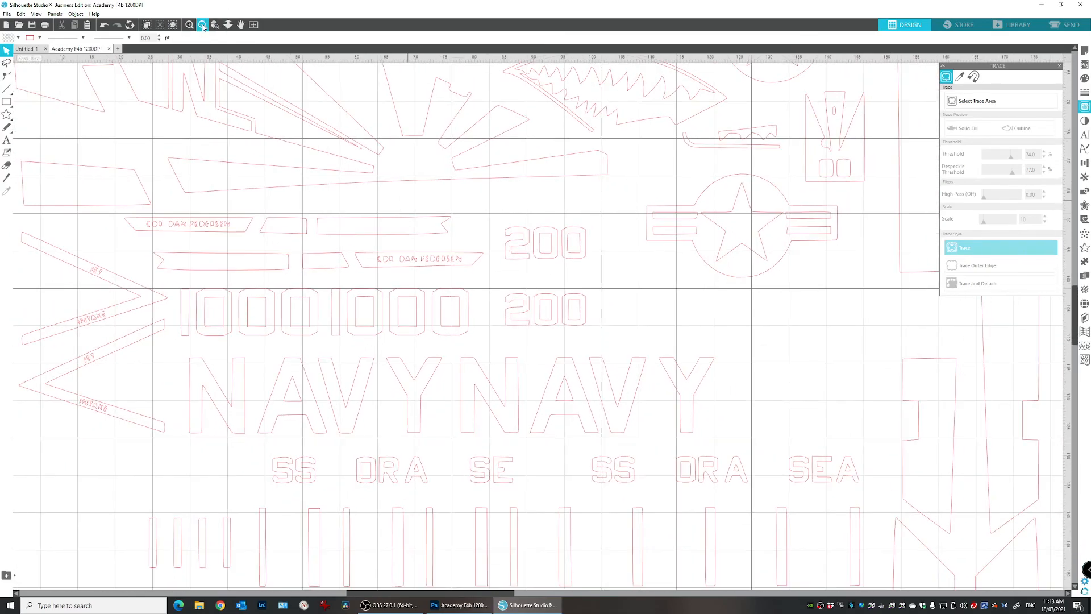
{"action": "left_click", "coordinate": [202, 25]}
{"action": "left_click", "coordinate": [202, 26]}
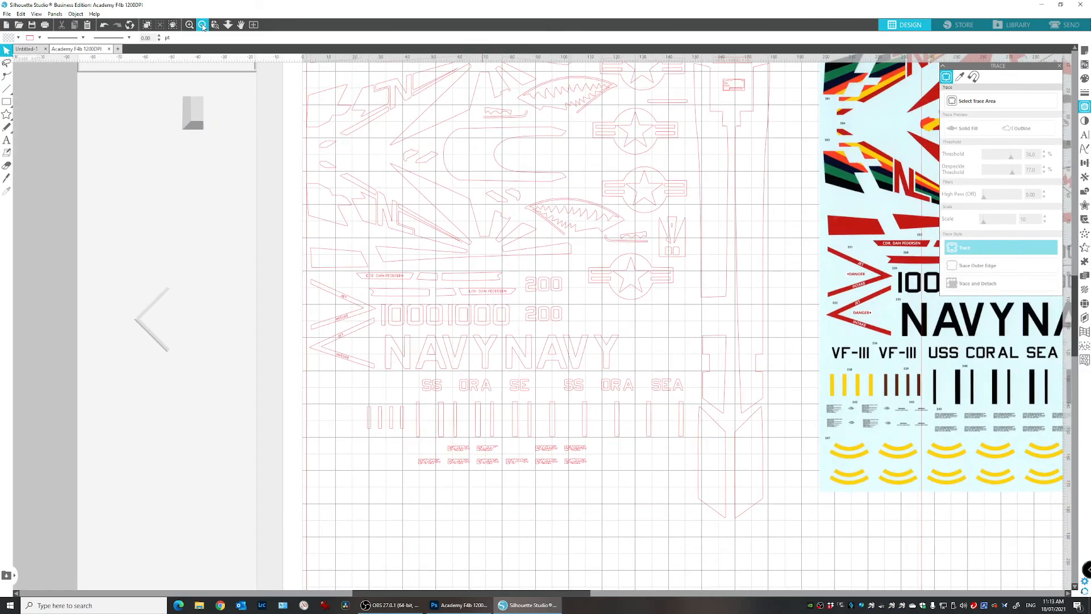
{"action": "left_click", "coordinate": [203, 25]}
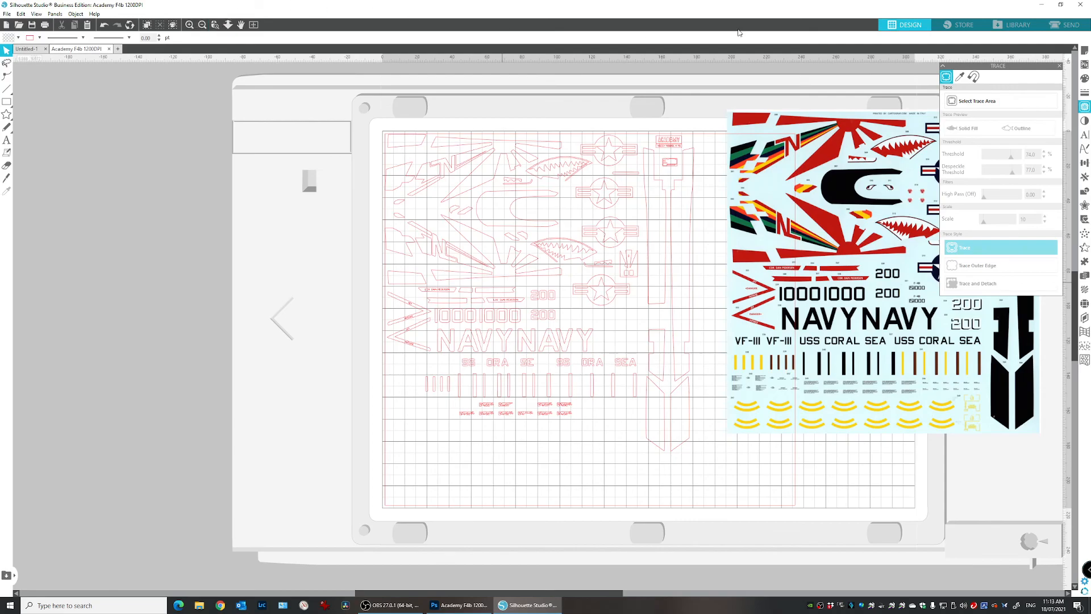
{"action": "key", "text": "alt+Tab"}
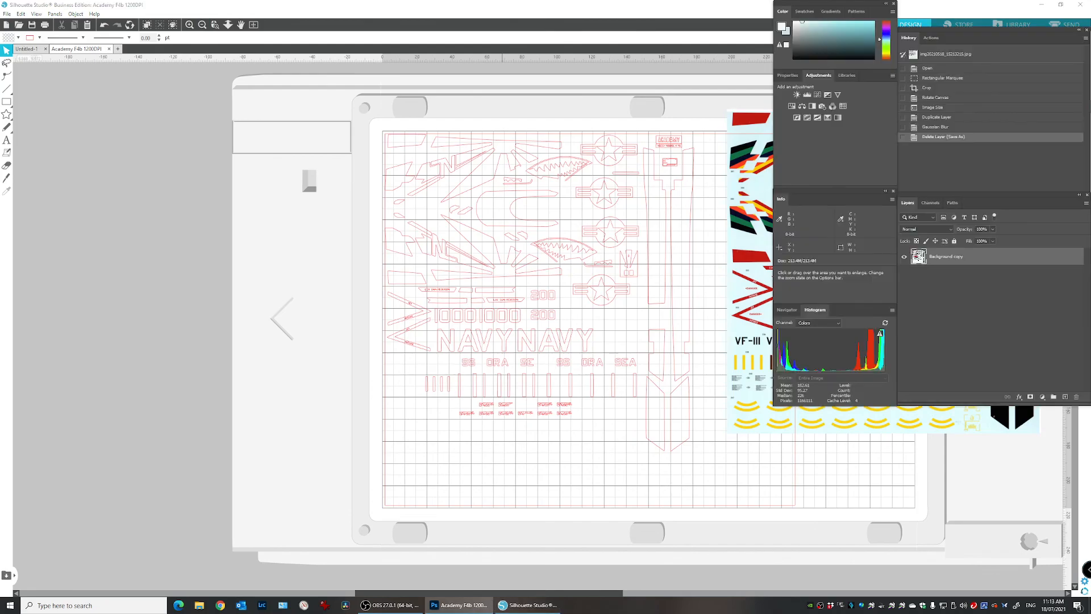